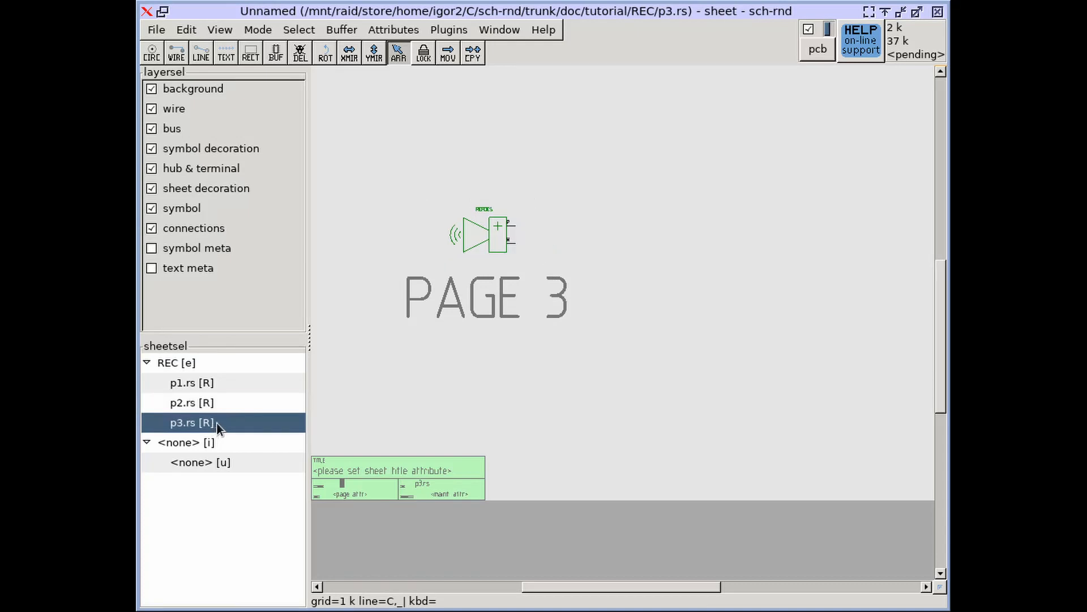
Step: View the sheets p2.rs and p3.rs of the REC project
{"action": "left_click", "coordinate": [216, 403]}
{"action": "left_click", "coordinate": [215, 422]}
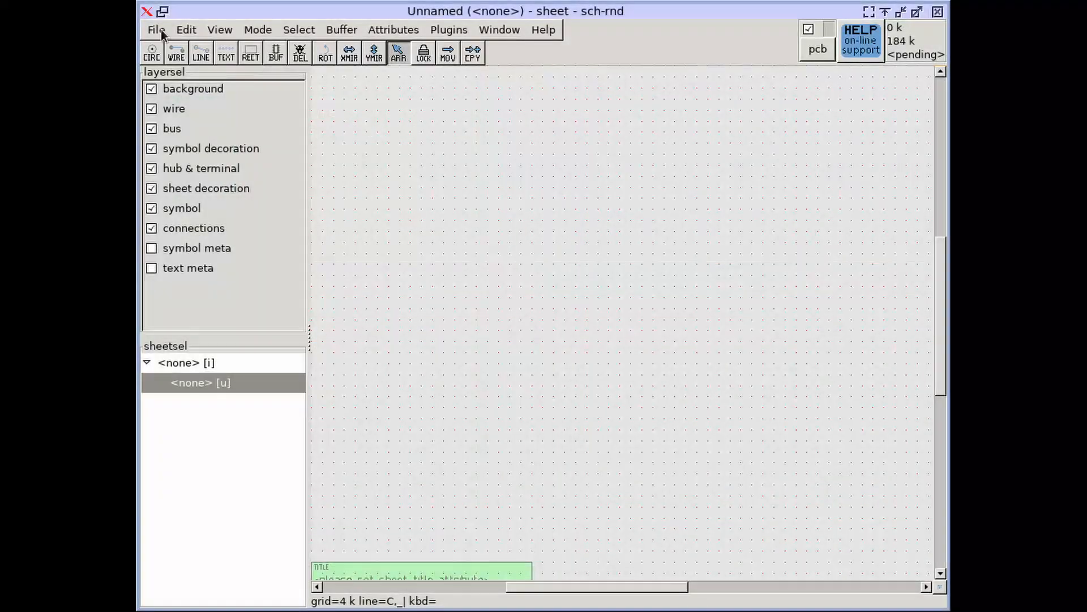
Step: Load the project file project.lht from the REC directory
{"action": "left_click", "coordinate": [158, 30]}
{"action": "left_click", "coordinate": [191, 115]}
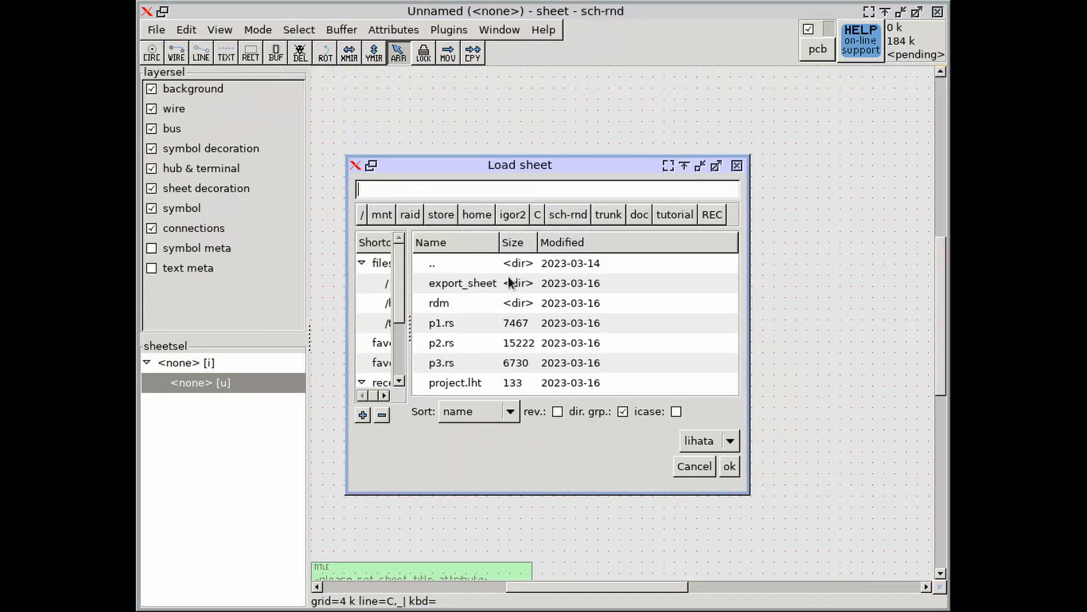
{"action": "left_click", "coordinate": [473, 384]}
{"action": "left_click", "coordinate": [731, 467]}
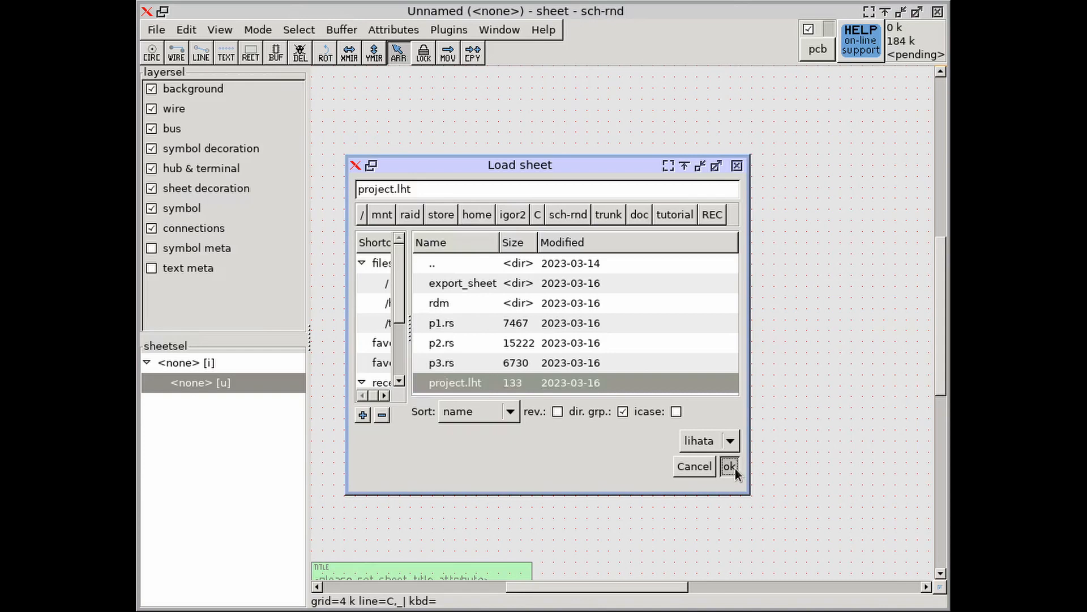
Step: Look through all three sheets of the loaded project, p1.rs, p2.rs and p3.rs, finishing on p3.rs
{"action": "left_click", "coordinate": [209, 402]}
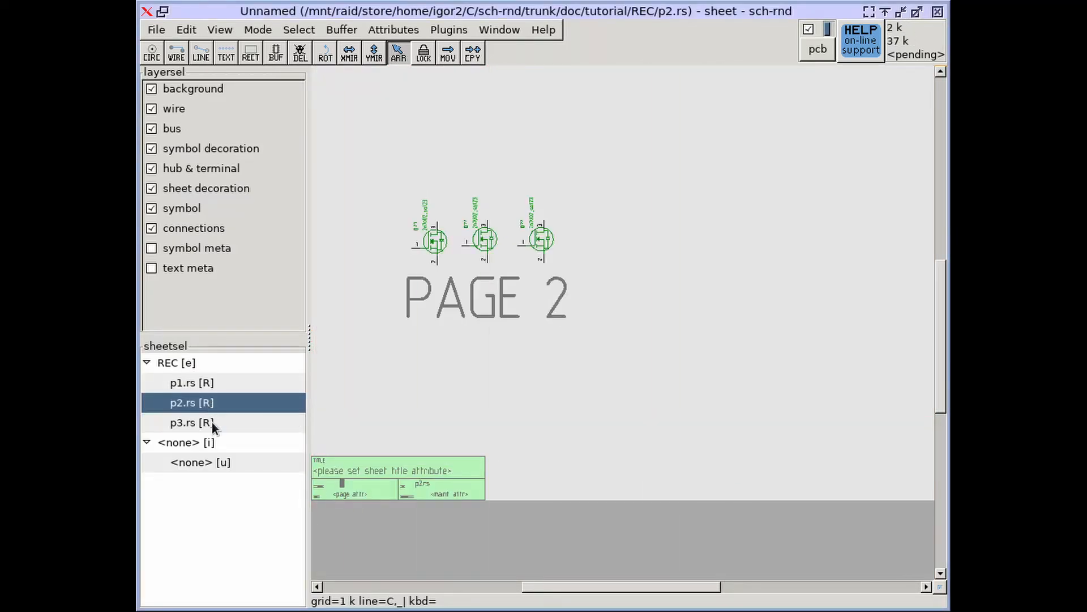
{"action": "left_click", "coordinate": [212, 423]}
{"action": "left_click", "coordinate": [218, 382]}
{"action": "left_click", "coordinate": [218, 403]}
{"action": "left_click", "coordinate": [217, 423]}
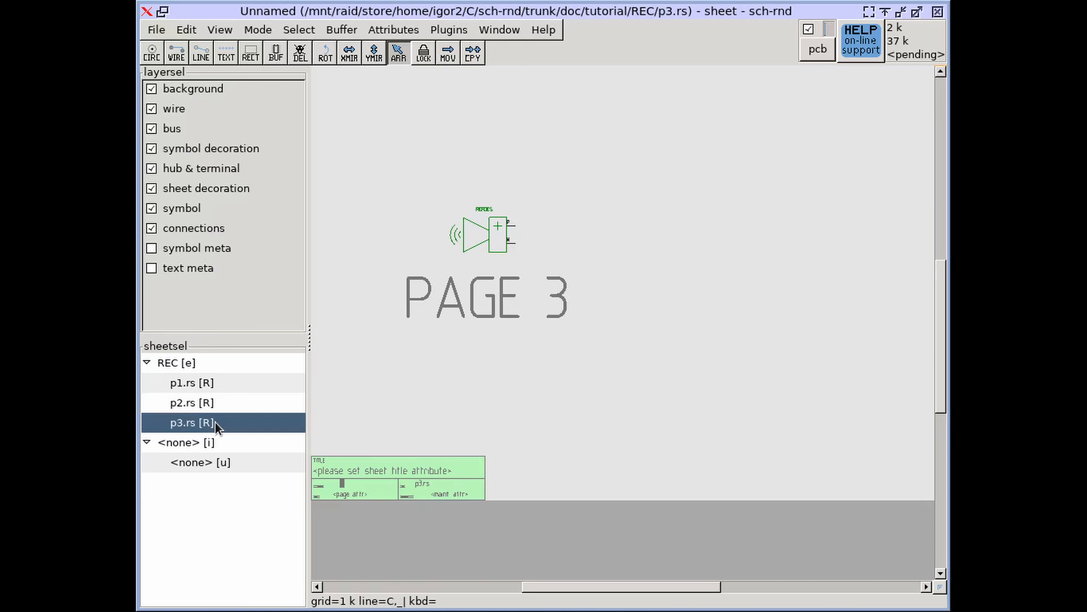
Step: Export the whole project to PostScript as REC.ps and to PNG with the output name REC.png
{"action": "left_click", "coordinate": [156, 29]}
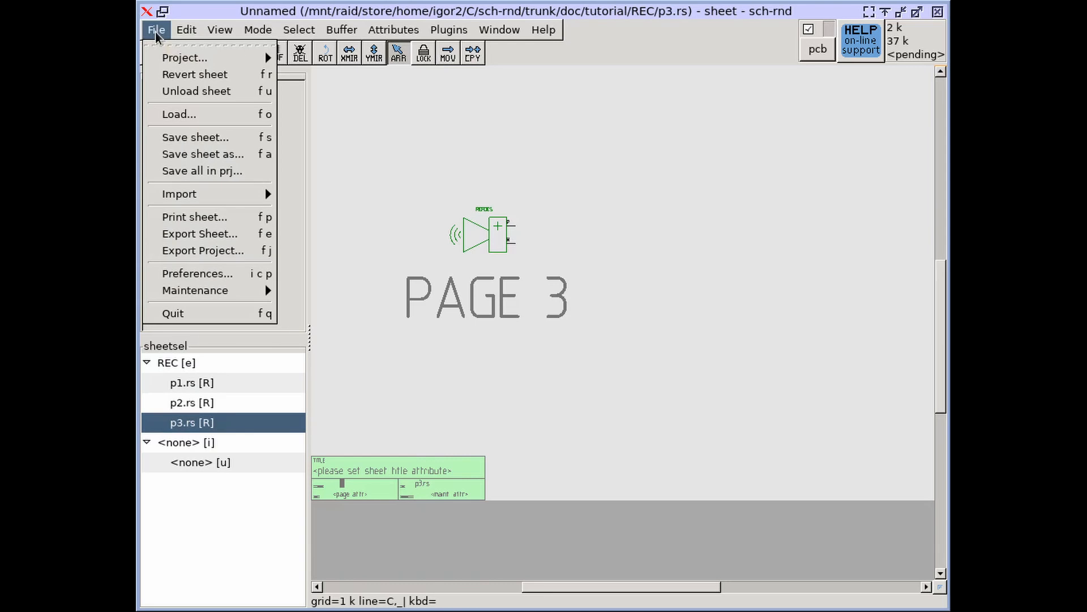
{"action": "left_click", "coordinate": [195, 251]}
{"action": "left_click", "coordinate": [422, 195]}
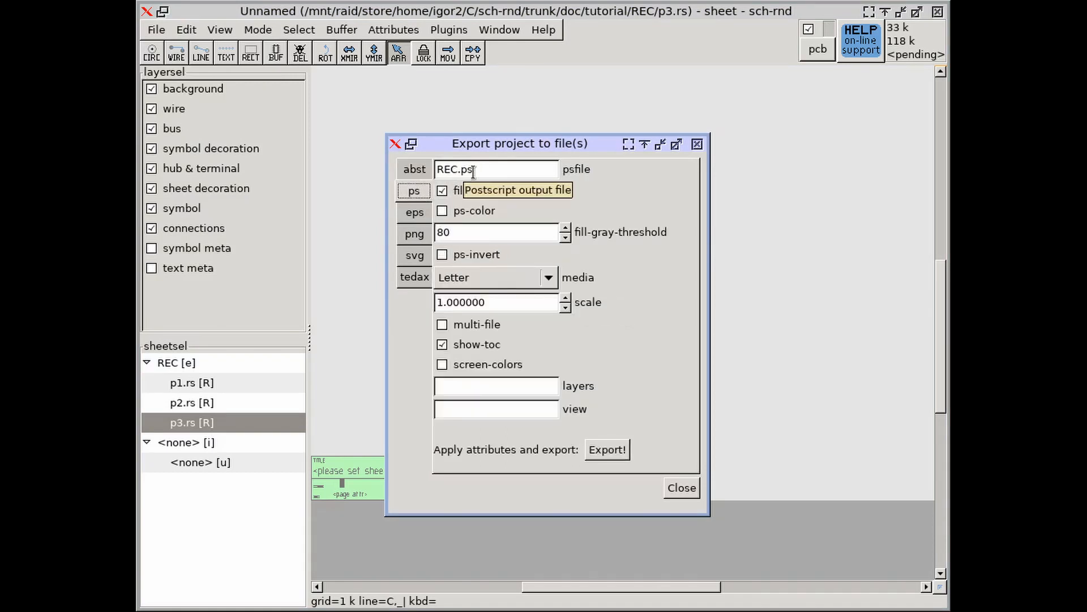
{"action": "left_click", "coordinate": [617, 445]}
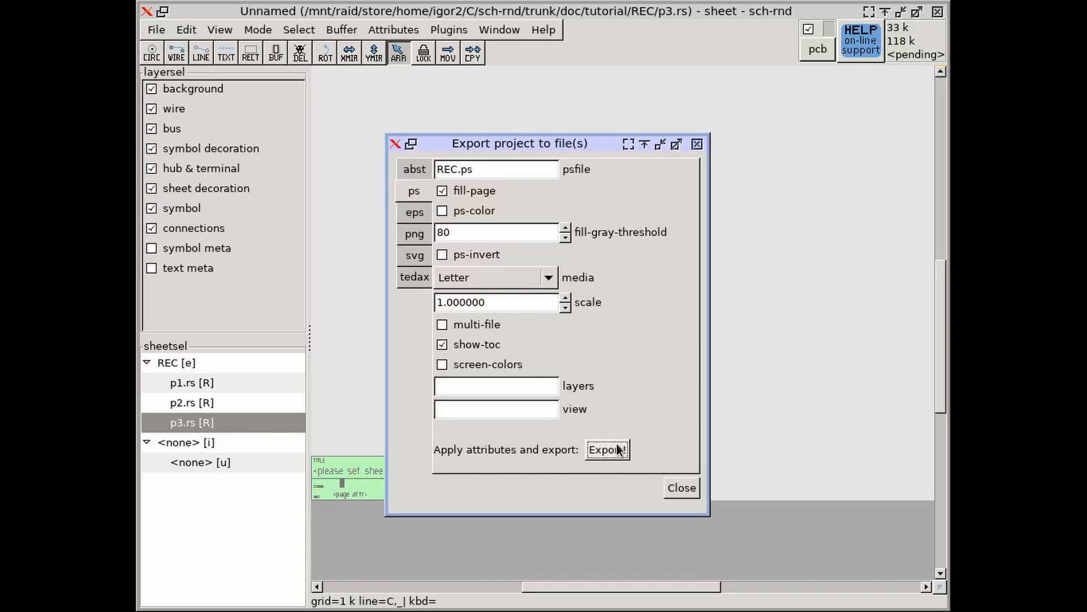
{"action": "left_click", "coordinate": [419, 232]}
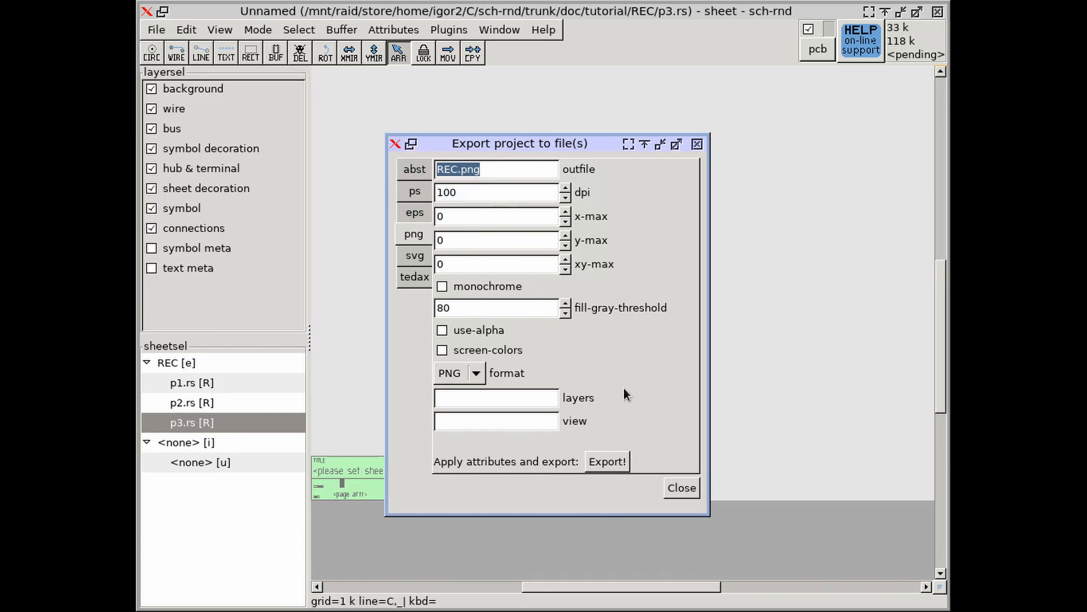
{"action": "left_click", "coordinate": [604, 463]}
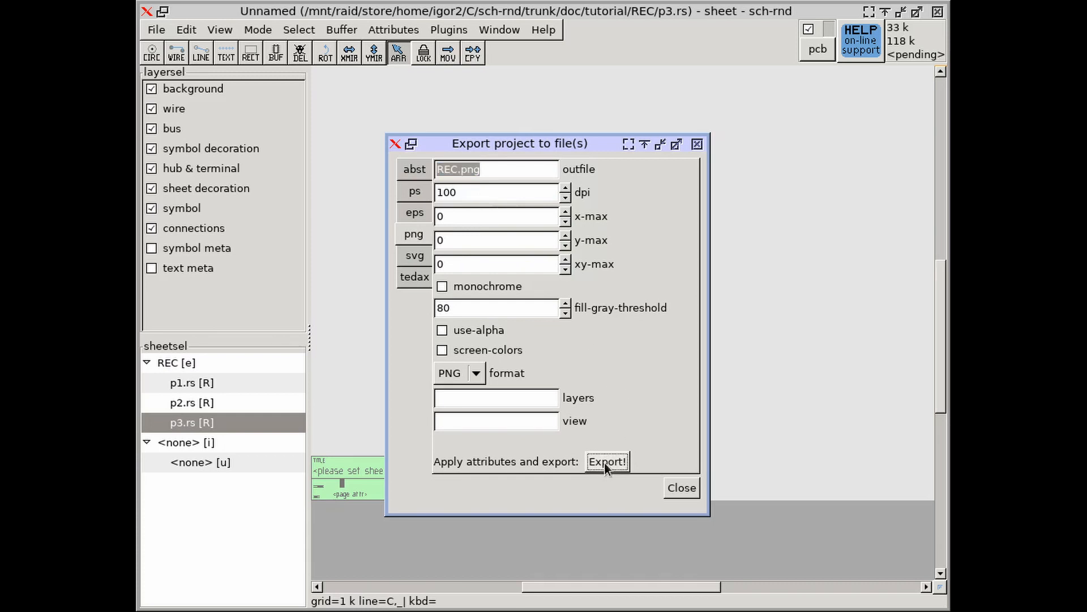
Step: Switch to the terminal and list the exported files with ls *.ps *.png
{"action": "left_click_drag", "start_coordinate": [623, 610], "coordinate": [610, 151]}
{"action": "type", "text": "ls "}
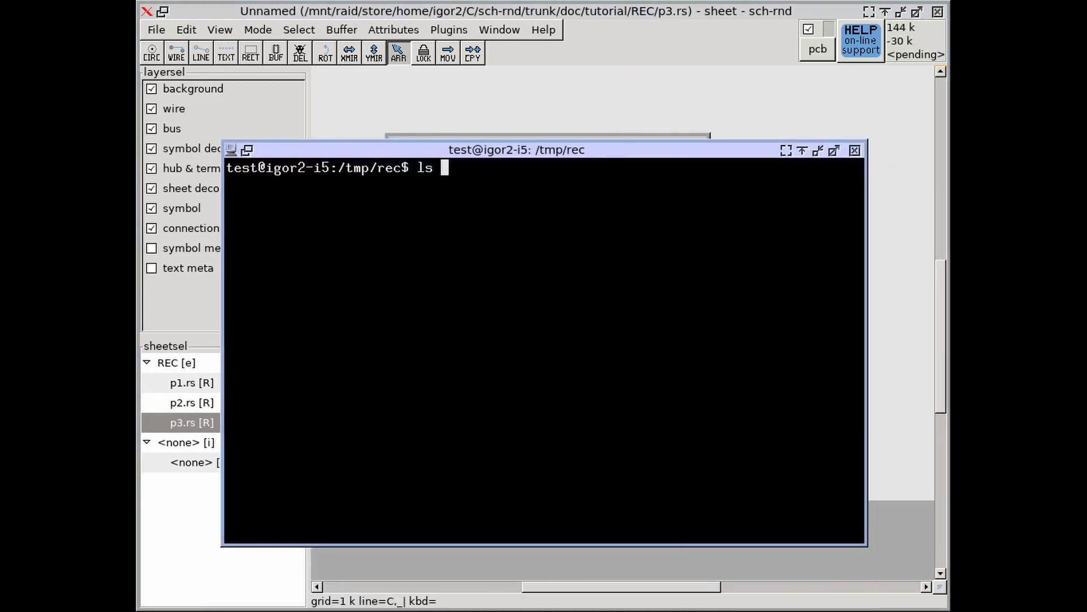
{"action": "type", "text": "*.ps *.png"}
{"action": "key", "text": "Return"}
Step: Open REC.ps in evince, inspect its pages at 50% zoom, and close the viewer
{"action": "type", "text": "evince "}
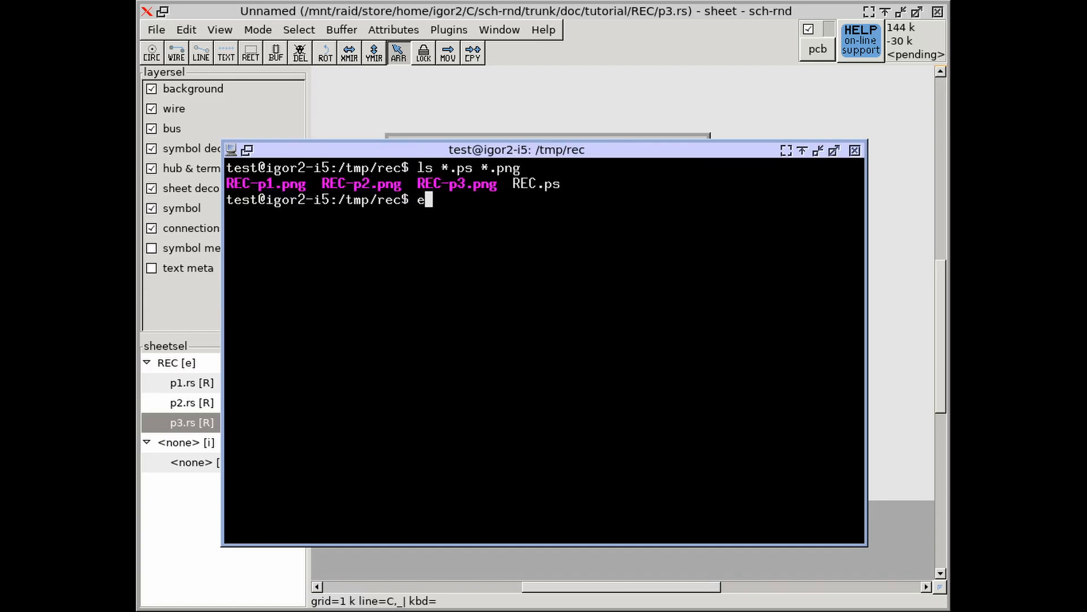
{"action": "type", "text": " REC.ps"}
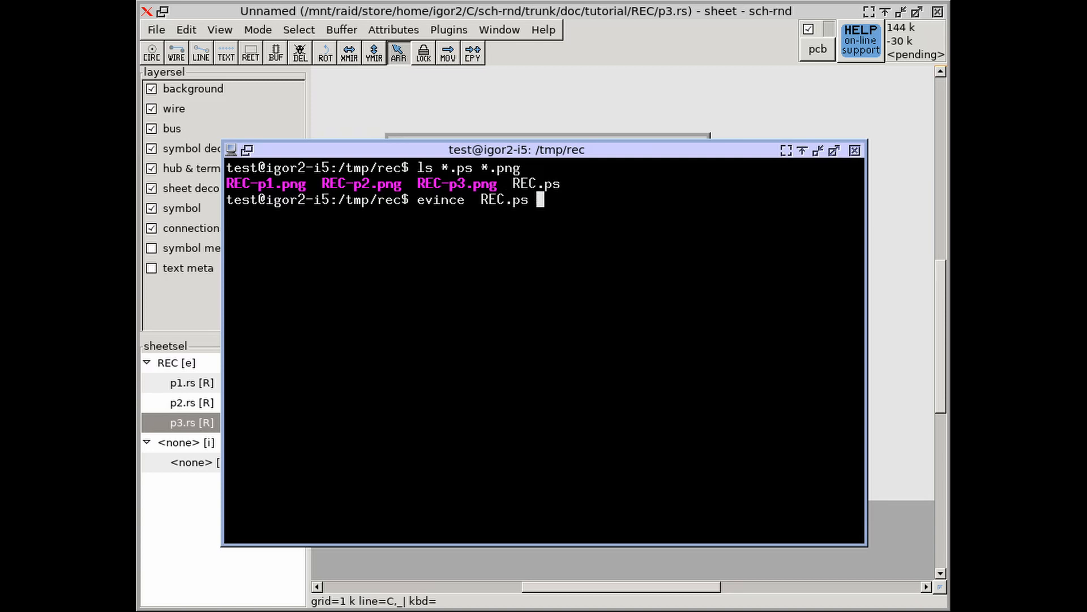
{"action": "key", "text": "Return"}
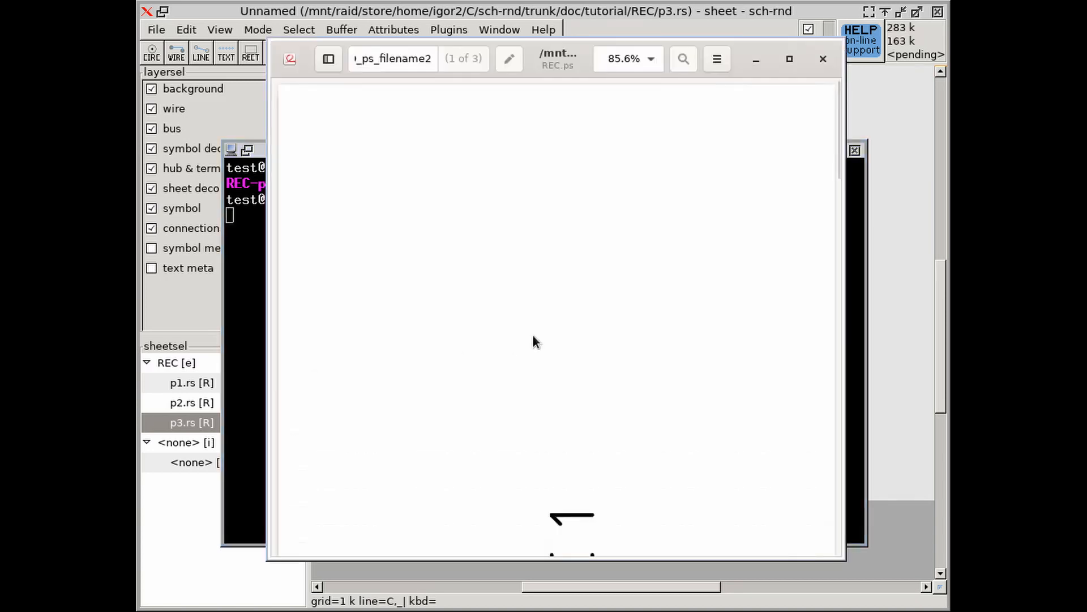
{"action": "scroll", "coordinate": [534, 342], "scroll_direction": "down", "scroll_amount": 3}
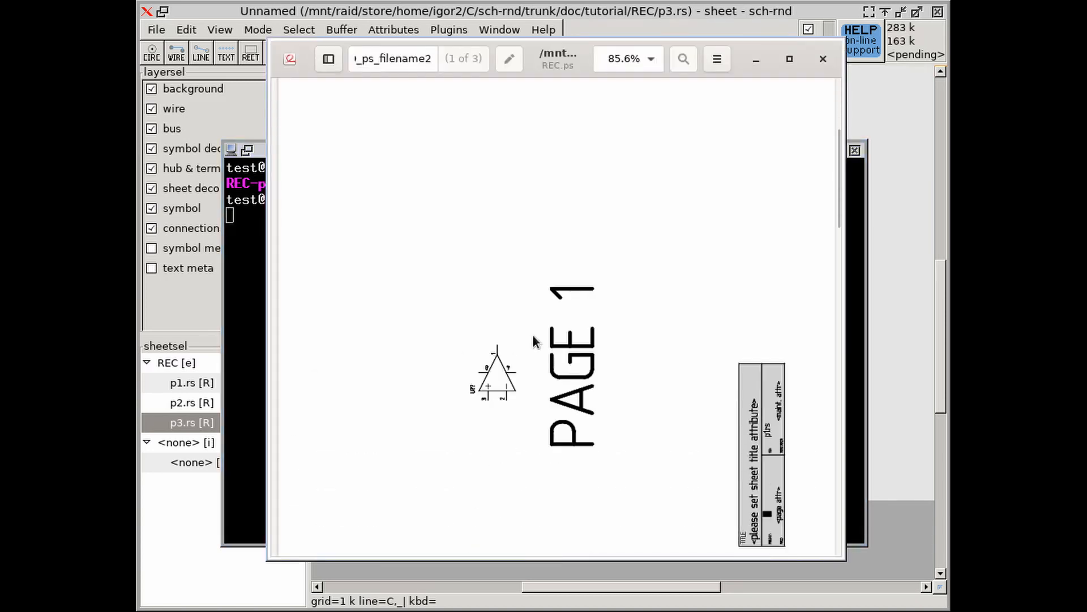
{"action": "left_click", "coordinate": [651, 59]}
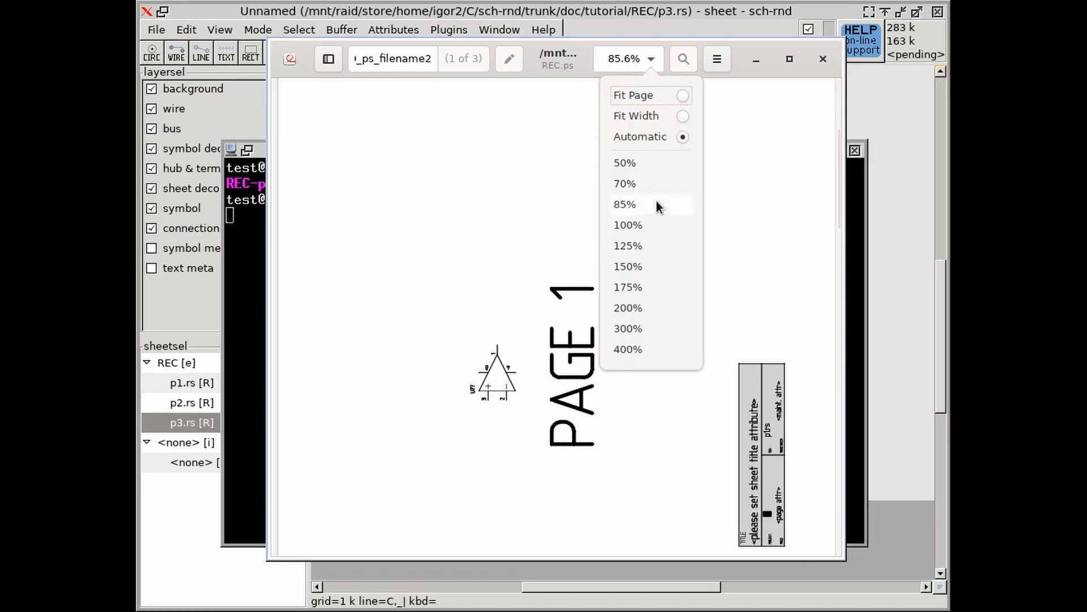
{"action": "left_click", "coordinate": [638, 163]}
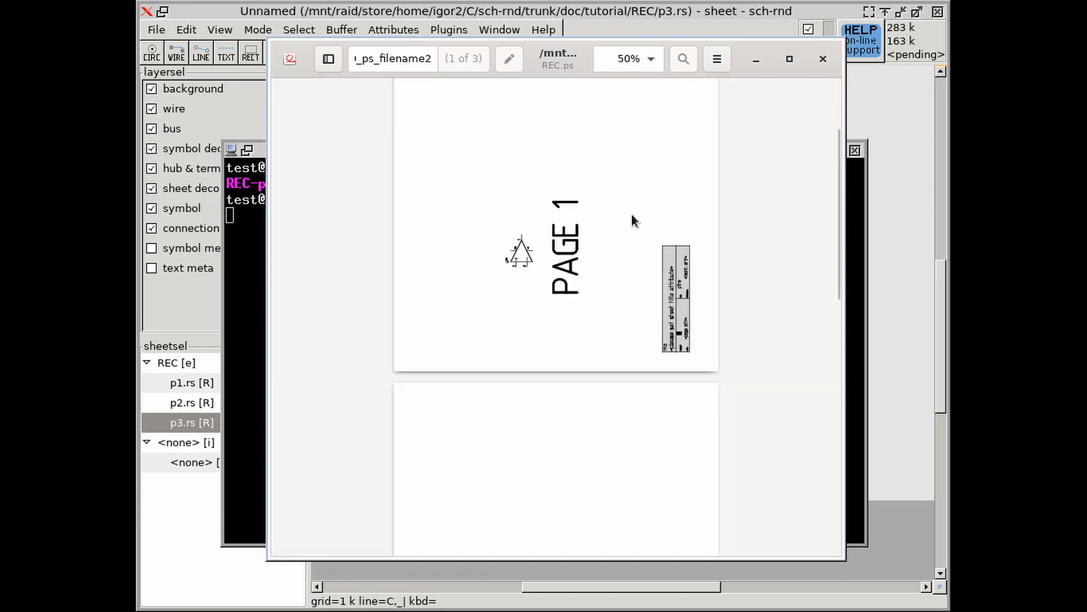
{"action": "scroll", "coordinate": [631, 214], "scroll_direction": "up", "scroll_amount": 3}
{"action": "scroll", "coordinate": [631, 216], "scroll_direction": "down", "scroll_amount": 15}
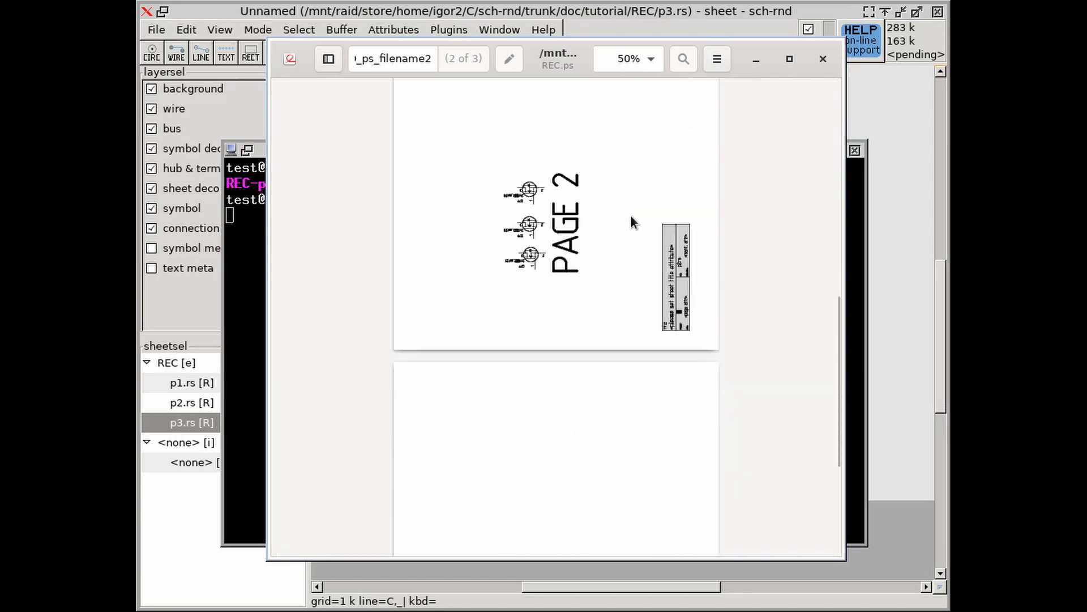
{"action": "scroll", "coordinate": [630, 215], "scroll_direction": "up", "scroll_amount": 4}
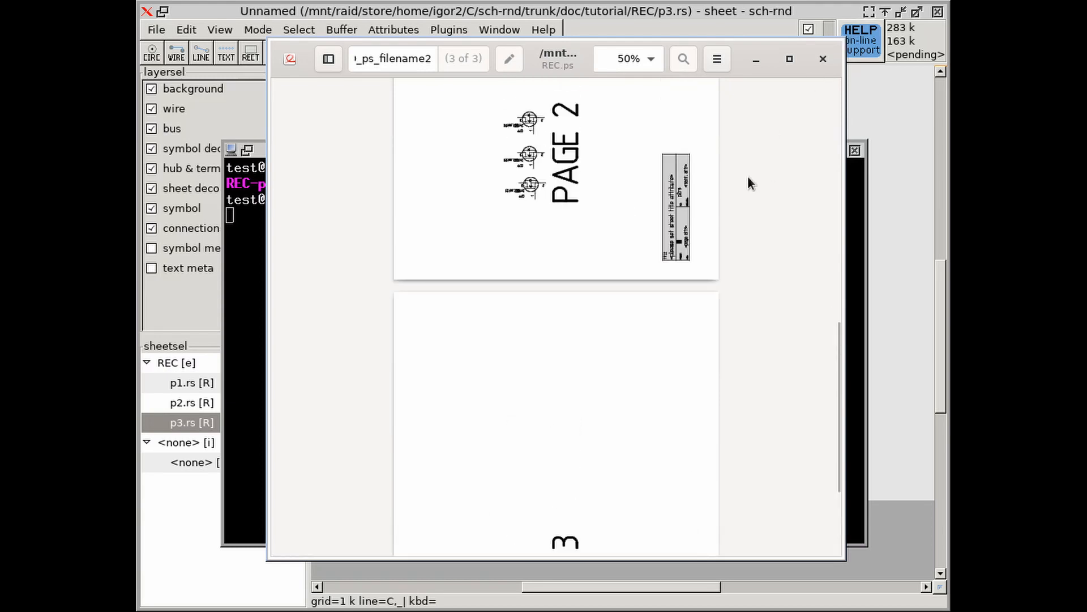
{"action": "scroll", "coordinate": [748, 179], "scroll_direction": "up", "scroll_amount": 15}
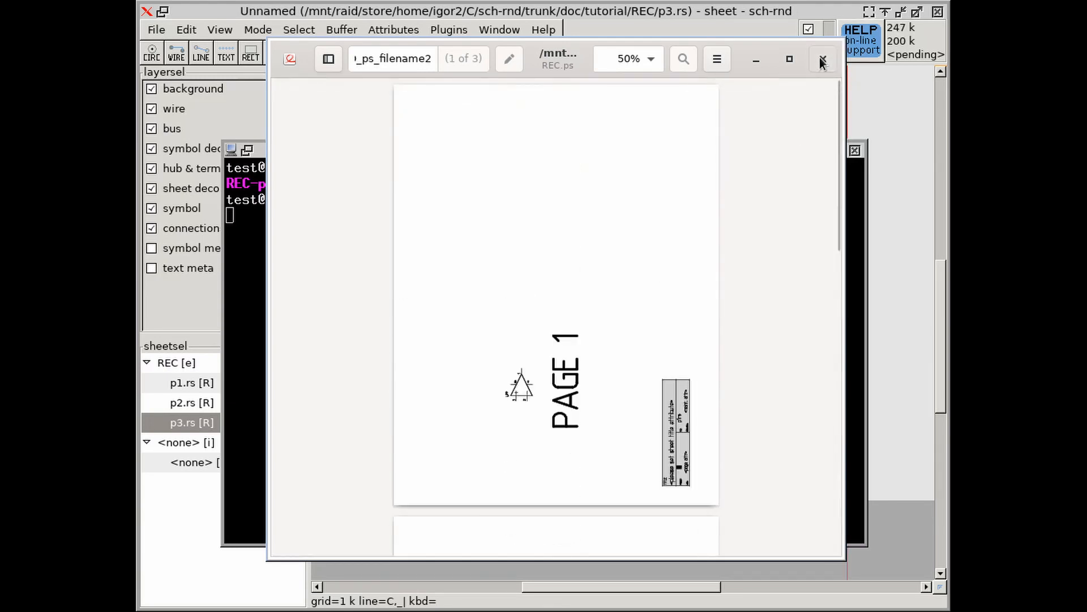
{"action": "left_click", "coordinate": [822, 60]}
Step: Open REC-*.png in xzgv, widen the file list, compare the three page images, and close the viewer
{"action": "type", "text": "xzgv REC"}
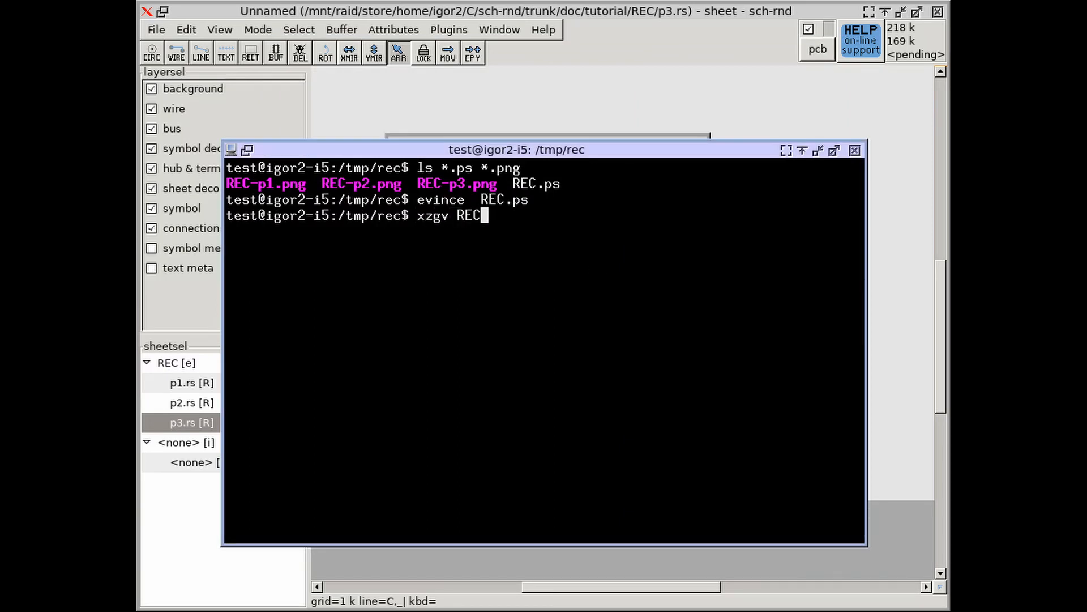
{"action": "type", "text": "-*.png"}
{"action": "key", "text": "Return"}
{"action": "key", "text": "space"}
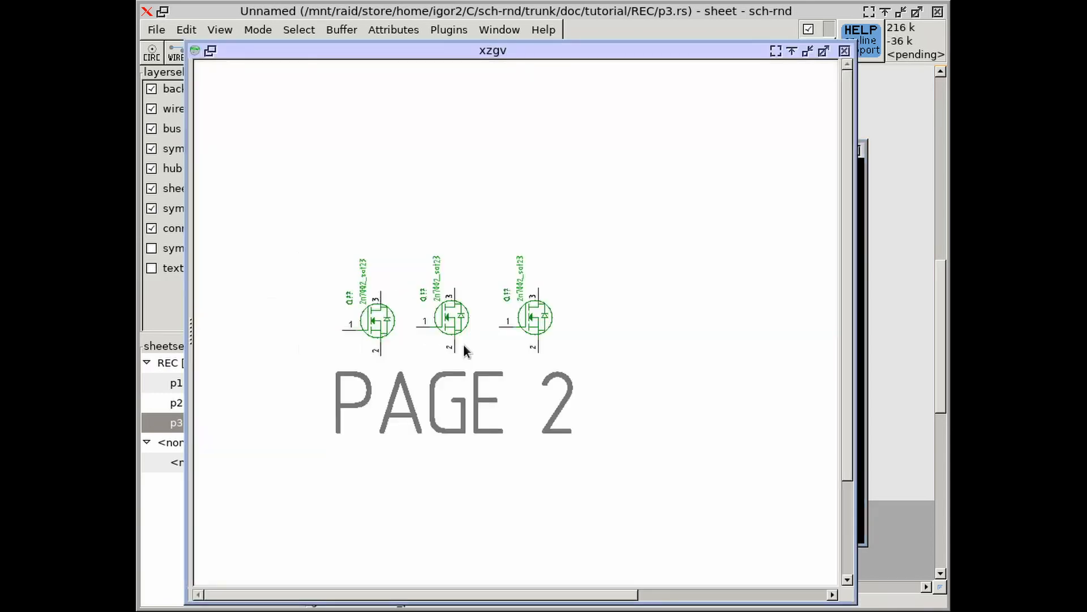
{"action": "key", "text": "space"}
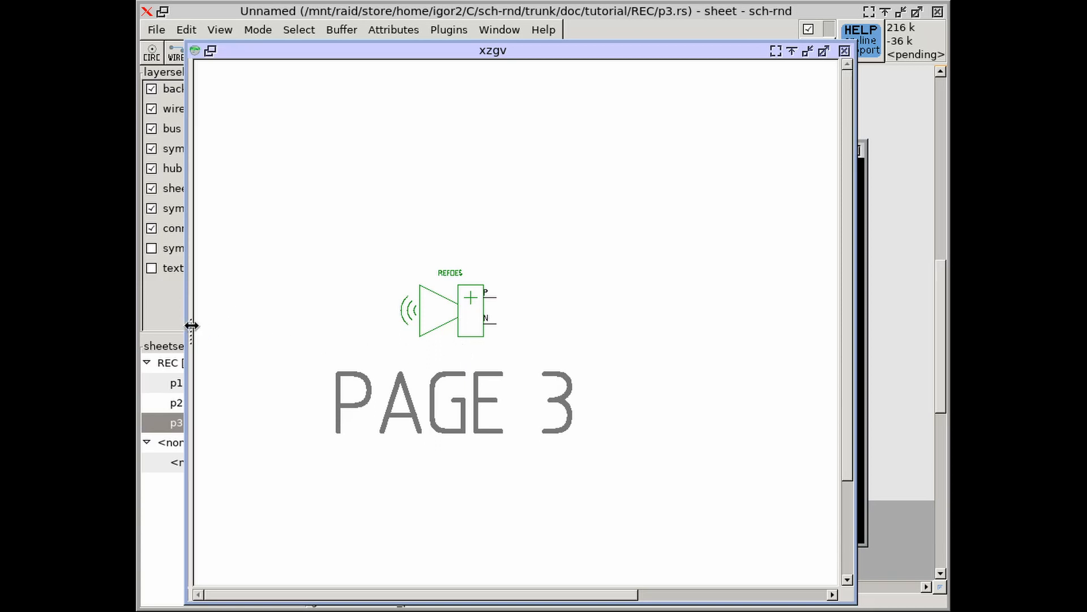
{"action": "left_click_drag", "start_coordinate": [189, 325], "coordinate": [281, 325]}
{"action": "left_click", "coordinate": [241, 69]}
{"action": "left_click", "coordinate": [239, 86]}
{"action": "left_click", "coordinate": [239, 105]}
{"action": "left_click", "coordinate": [237, 87]}
{"action": "left_click", "coordinate": [237, 69]}
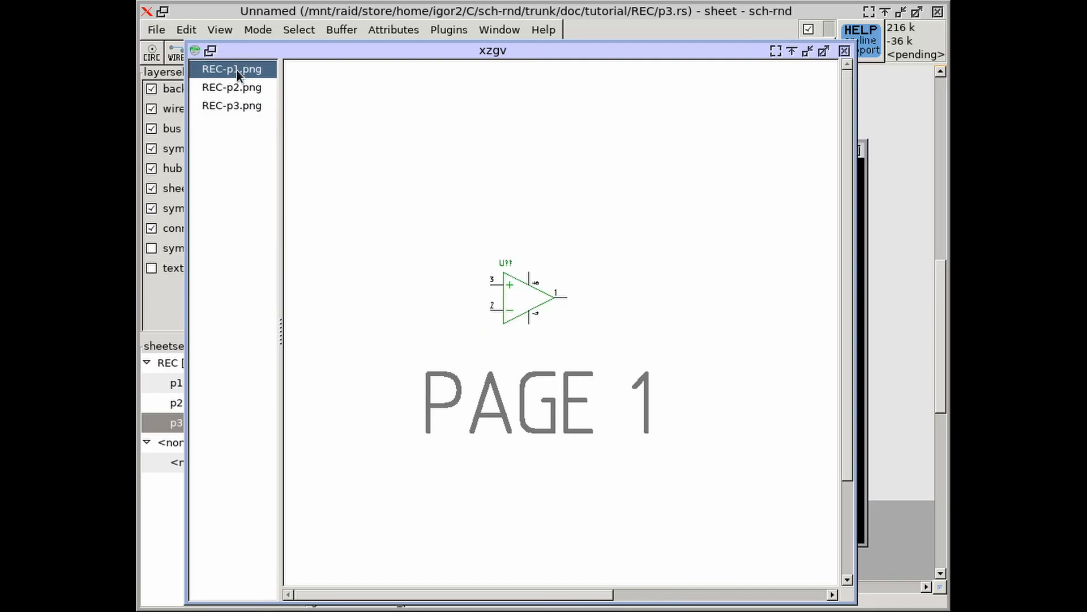
{"action": "left_click", "coordinate": [846, 52]}
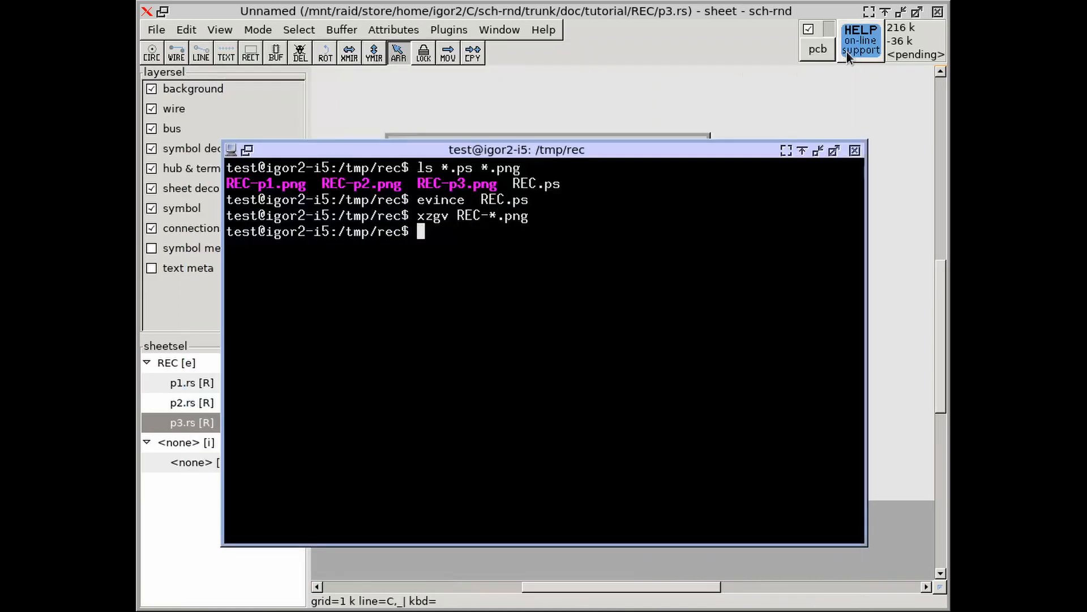
Step: Delete all .ps and .png files and export the project to PostScript from the terminal with sch-rnd -x ps project.lht
{"action": "type", "text": "rm *.ps *.png"}
{"action": "key", "text": "Return"}
{"action": "type", "text": "sch-rnd -x"}
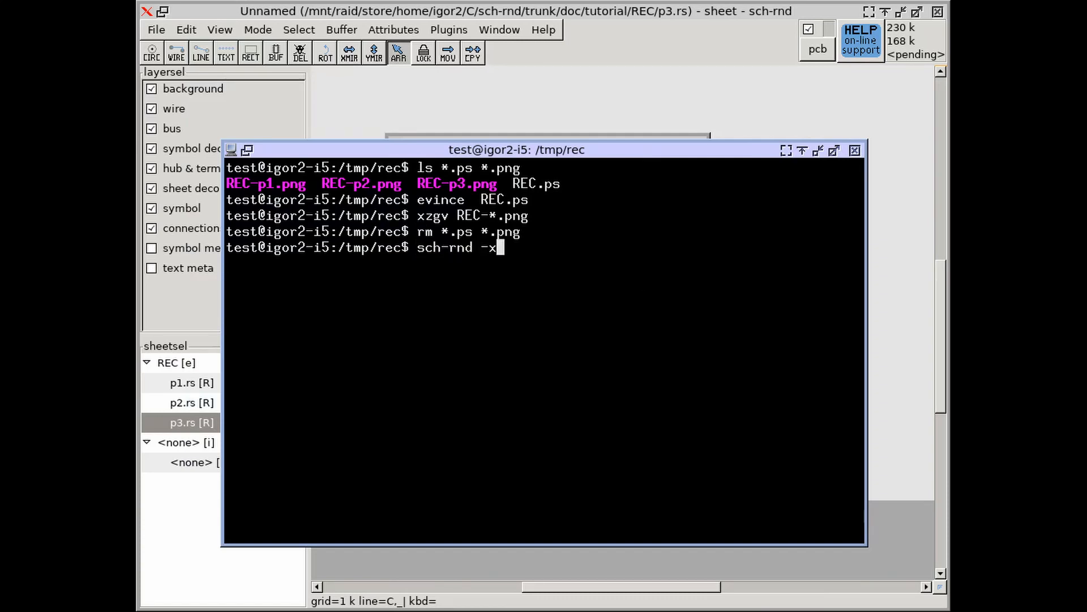
{"action": "type", "text": " ps project.lht"}
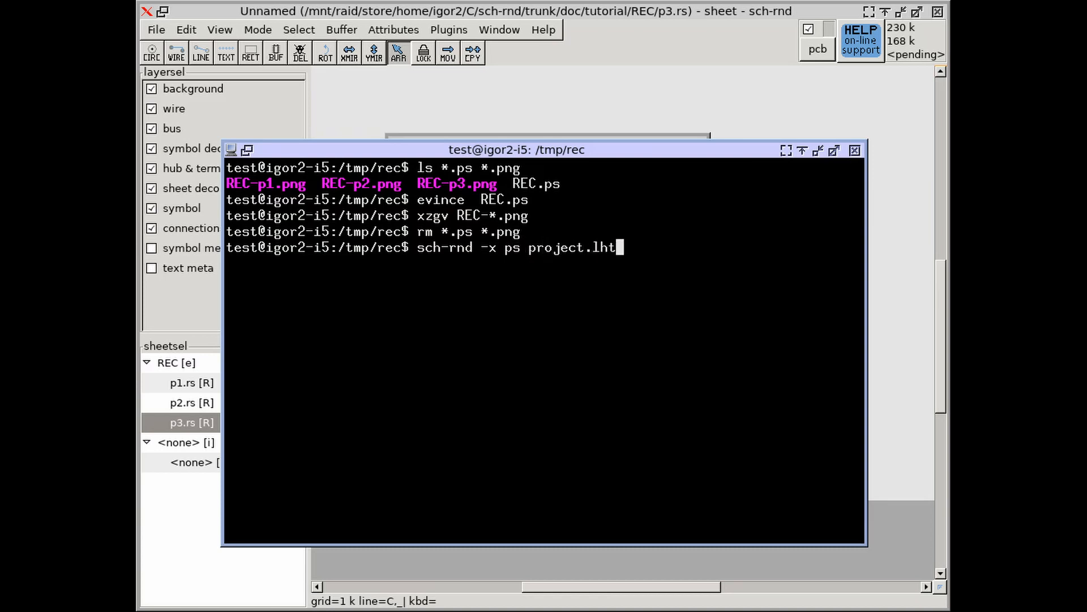
{"action": "key", "text": "Return"}
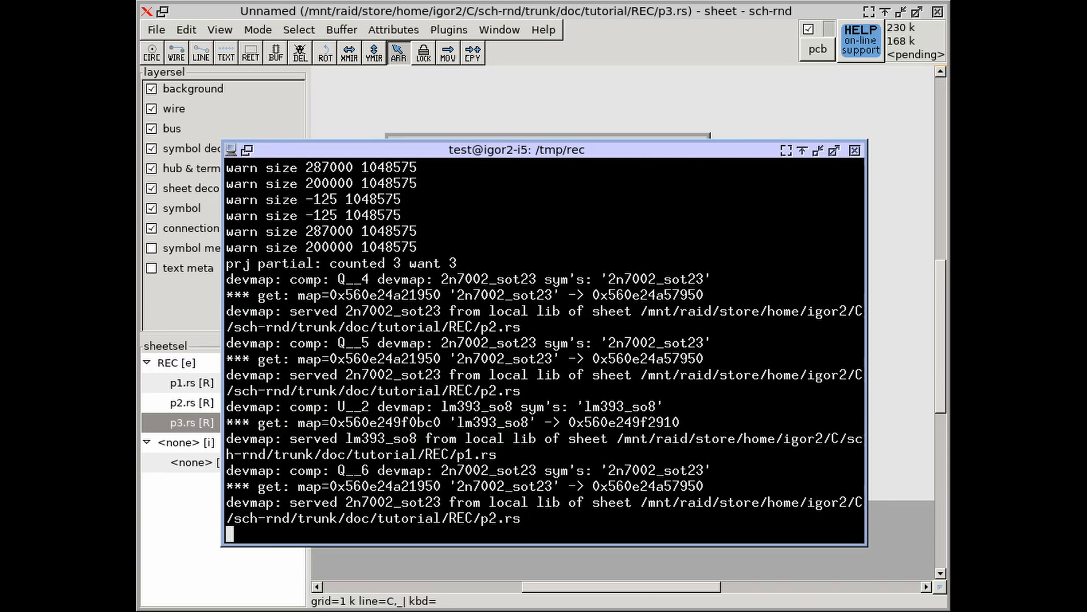
Step: Reuse the previous export command with the format changed to png, running sch-rnd -x png project.lht
{"action": "key", "text": "Up"}
{"action": "key", "text": "Left"}
{"action": "key", "text": "Left"}
{"action": "key", "text": "Left"}
{"action": "key", "text": "Left"}
{"action": "key", "text": "Left"}
{"action": "key", "text": "Left"}
{"action": "key", "text": "Left"}
{"action": "key", "text": "Left"}
{"action": "key", "text": "Left"}
{"action": "key", "text": "Left"}
{"action": "key", "text": "Left"}
{"action": "key", "text": "Left"}
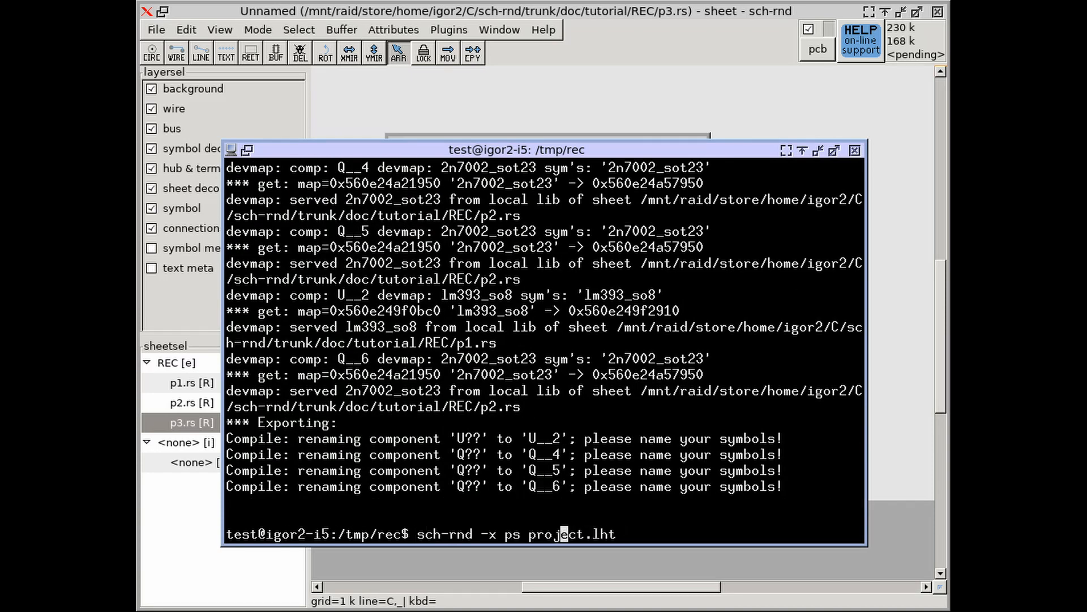
{"action": "key", "text": "BackSpace"}
{"action": "type", "text": "ng"}
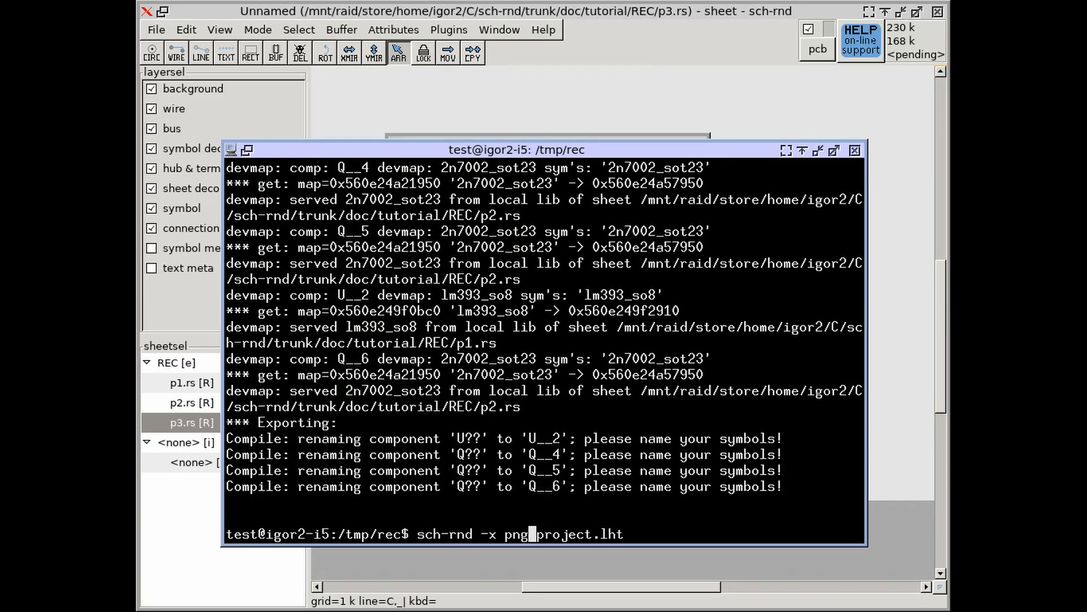
{"action": "key", "text": "Return"}
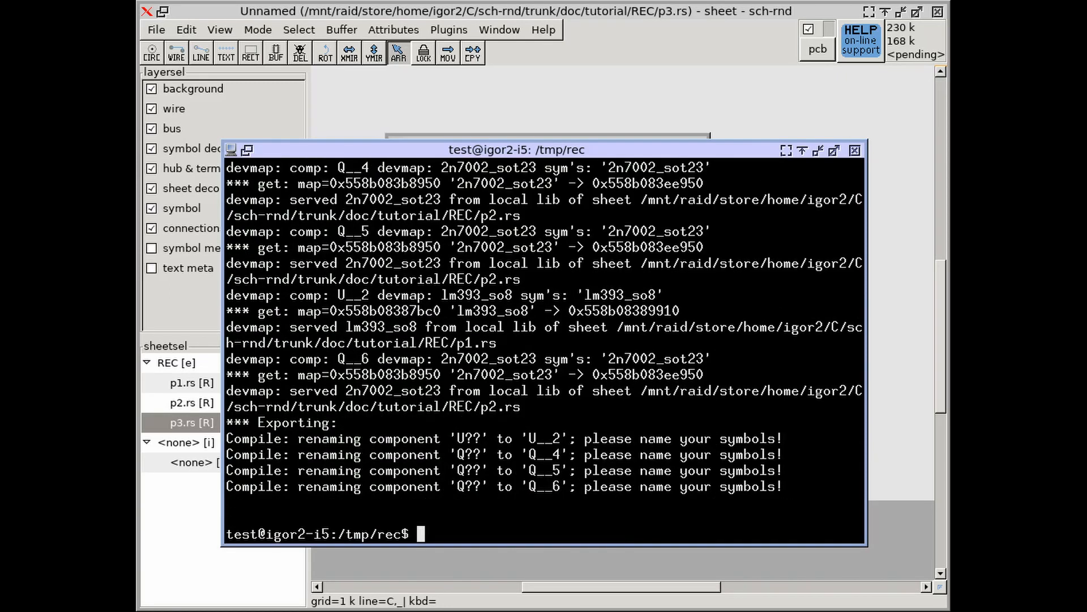
Step: List the PostScript and PNG files again with ls *.ps *.png
{"action": "key", "text": "Up"}
{"action": "key", "text": "Up"}
{"action": "key", "text": "Up"}
{"action": "key", "text": "Up"}
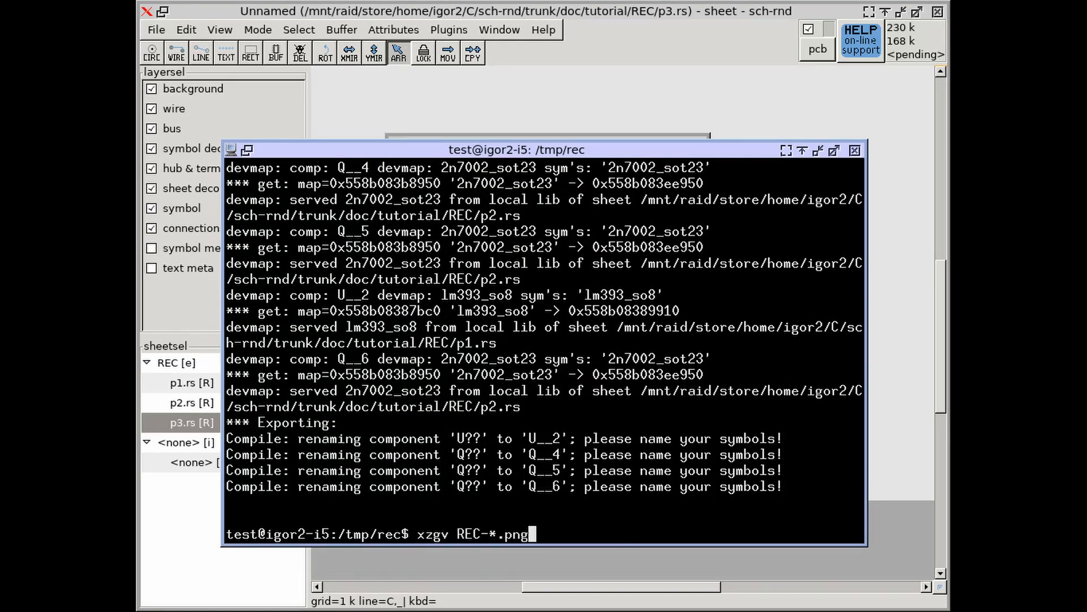
{"action": "key", "text": "Return"}
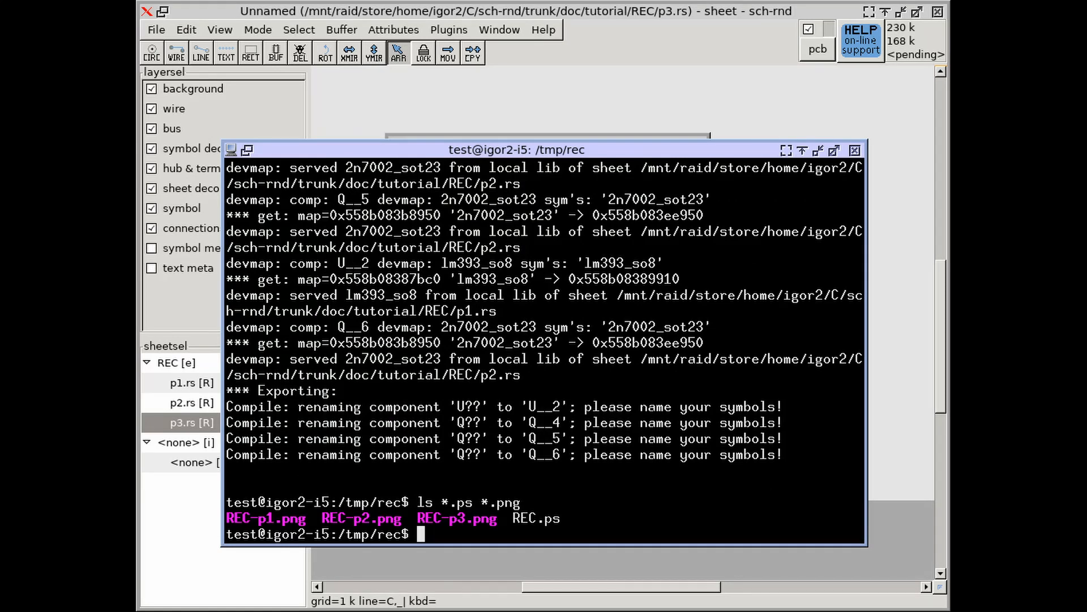
Step: Open the re-exported REC.ps in evince and examine its pages at 50% zoom
{"action": "type", "text": "evince REC.ps"}
{"action": "key", "text": "Return"}
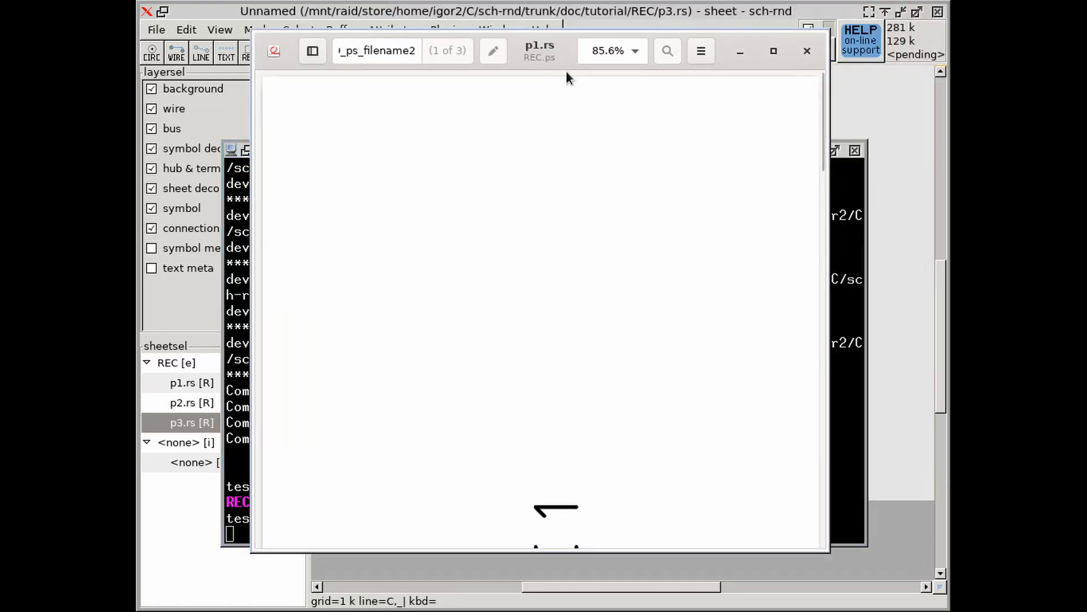
{"action": "left_click", "coordinate": [637, 50]}
{"action": "left_click", "coordinate": [616, 156]}
{"action": "scroll", "coordinate": [626, 176], "scroll_direction": "down", "scroll_amount": 15}
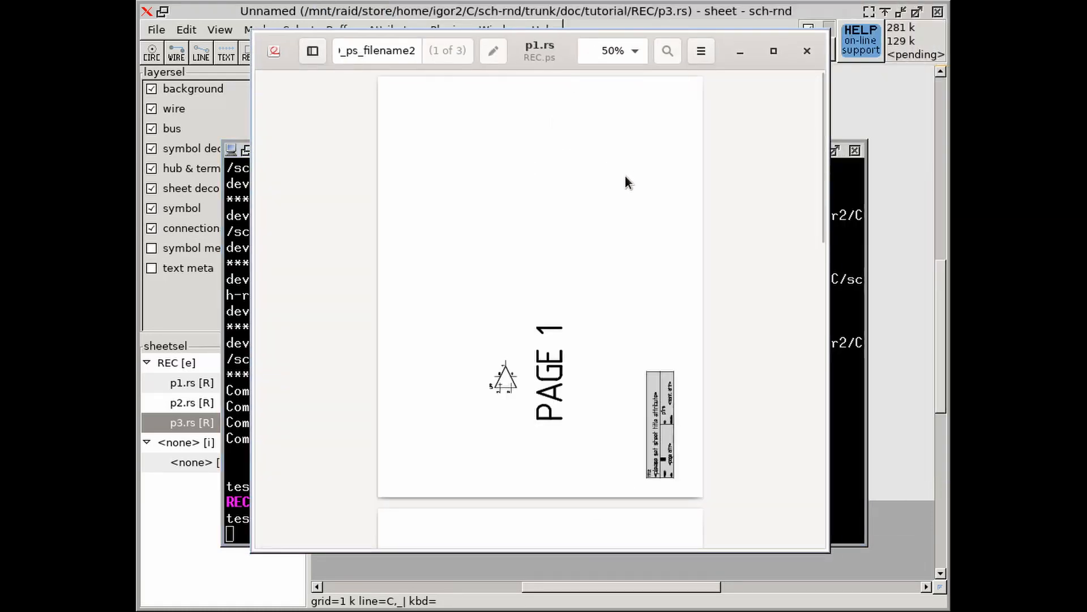
Step: Close the REC.ps viewer and delete all PostScript and PNG files with rm *.ps *.png
{"action": "left_click", "coordinate": [807, 51]}
{"action": "key", "text": "Up"}
{"action": "key", "text": "Up"}
{"action": "key", "text": "Up"}
{"action": "key", "text": "Up"}
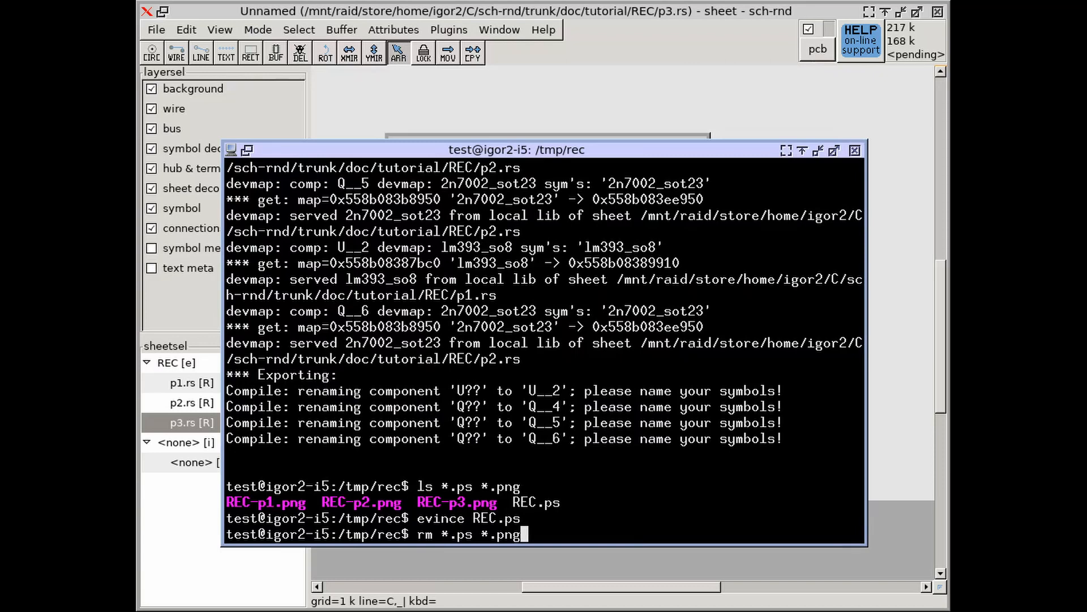
{"action": "key", "text": "Return"}
Step: Try to export the project to a custom-named PostScript file with sch-rnd -x ps --outfile FOO.ps project.lht
{"action": "key", "text": "Up"}
{"action": "key", "text": "Up"}
{"action": "key", "text": "Up"}
{"action": "key", "text": "Up"}
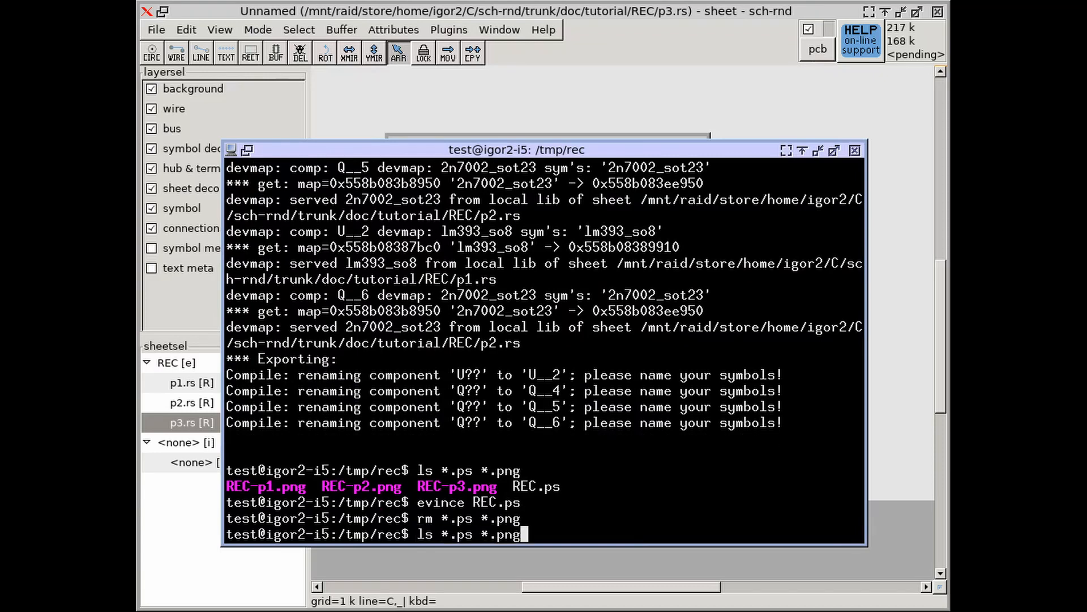
{"action": "key", "text": "Left"}
{"action": "key", "text": "Left"}
{"action": "key", "text": "Left"}
{"action": "key", "text": "Left"}
{"action": "key", "text": "Left"}
{"action": "key", "text": "Left"}
{"action": "key", "text": "Left"}
{"action": "key", "text": "Left"}
{"action": "key", "text": "Left"}
{"action": "key", "text": "Left"}
{"action": "key", "text": "Left"}
{"action": "key", "text": "Left"}
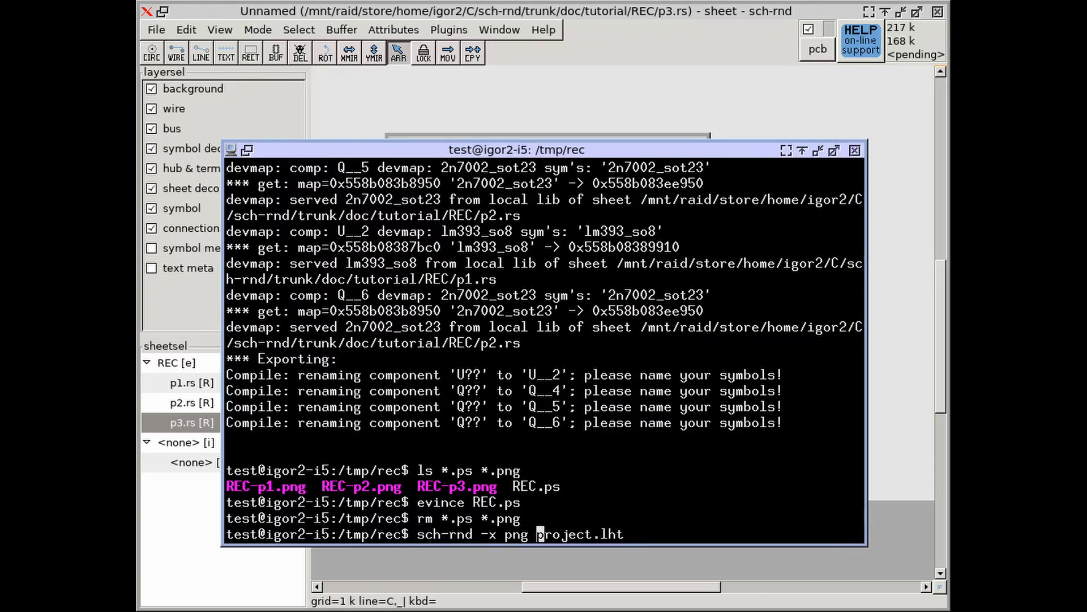
{"action": "key", "text": "BackSpace"}
{"action": "key", "text": "BackSpace"}
{"action": "key", "text": "BackSpace"}
{"action": "type", "text": "ps"}
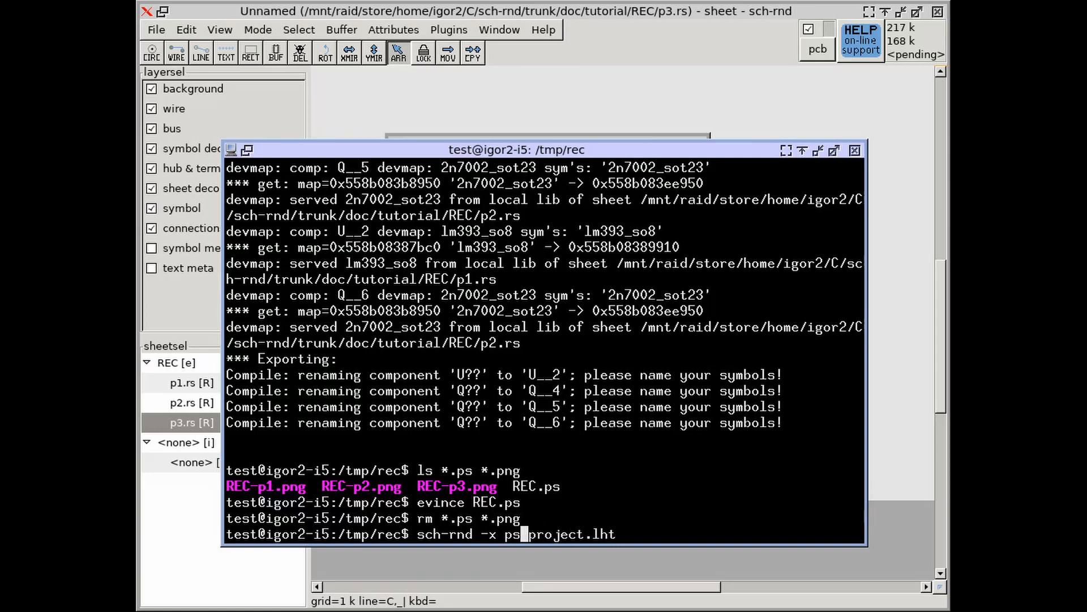
{"action": "type", "text": " --outfile "}
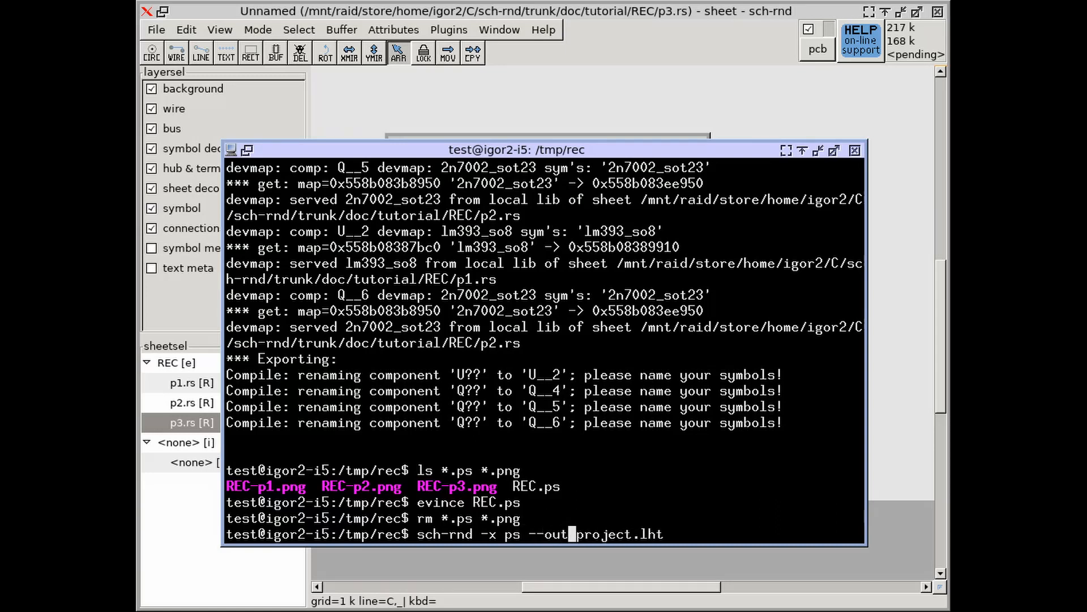
{"action": "type", "text": "FOO.ps"}
{"action": "key", "text": "Return"}
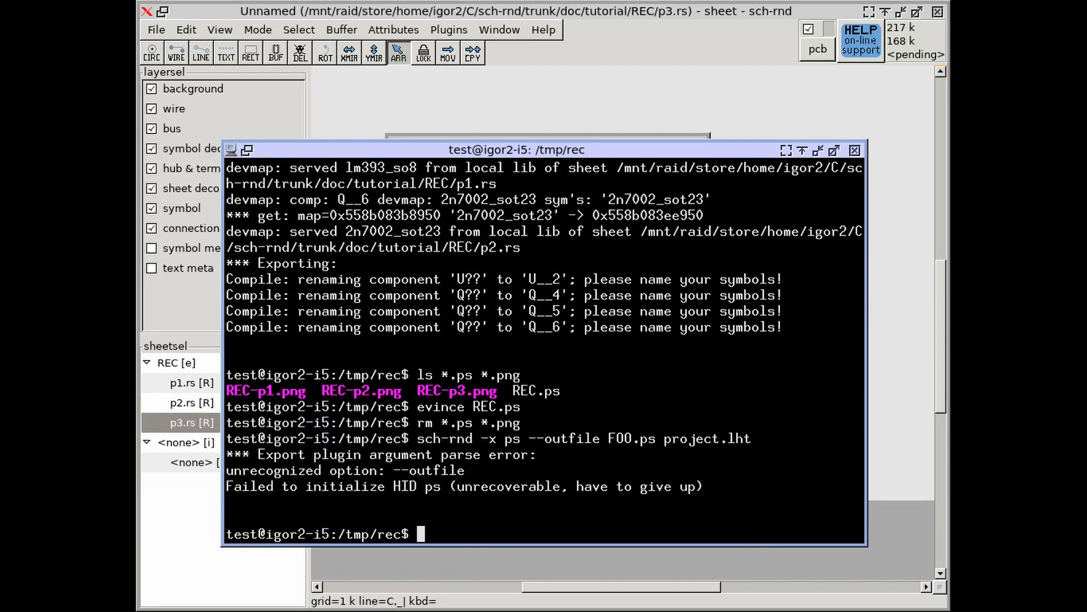
Step: Look up the PostScript exporter's command line options with sch-rnd --help ps
{"action": "type", "text": "sch-rnd --help ps"}
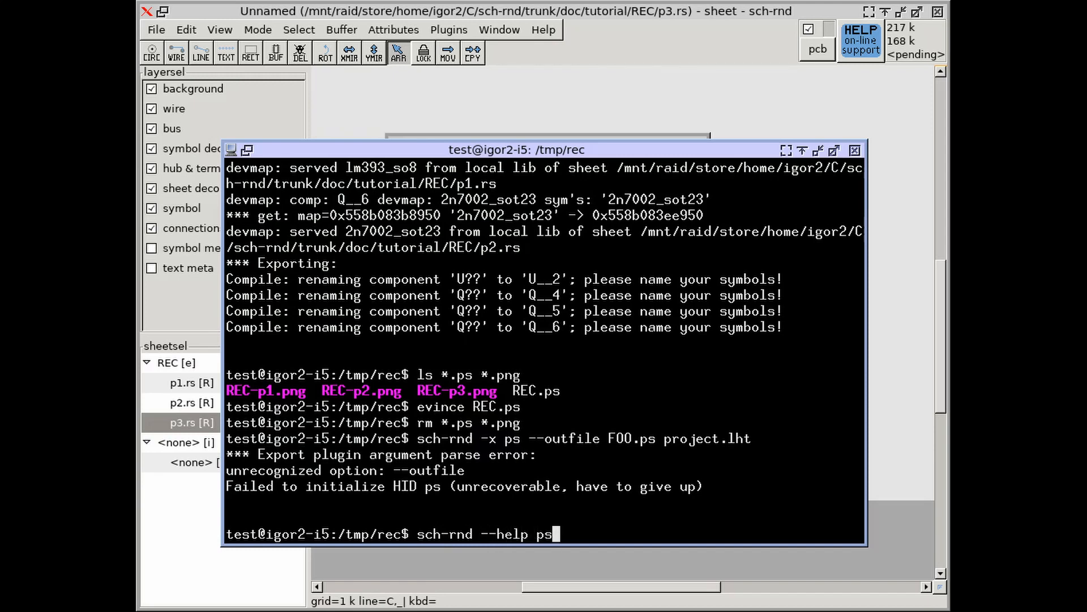
{"action": "key", "text": "Return"}
{"action": "scroll", "coordinate": [522, 334], "scroll_direction": "up", "scroll_amount": 10}
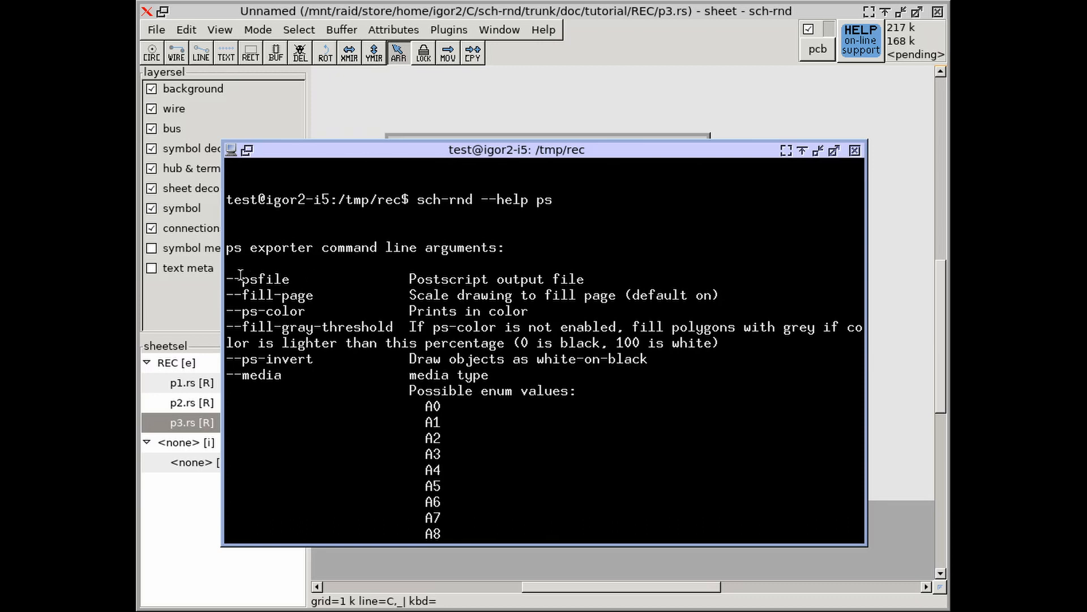
{"action": "scroll", "coordinate": [279, 280], "scroll_direction": "down", "scroll_amount": 4}
{"action": "scroll", "coordinate": [278, 280], "scroll_direction": "down", "scroll_amount": 4}
Step: Export the project to FOO.ps by correcting the output option, running sch-rnd -x ps --psfile FOO.ps project.lht
{"action": "type", "text": "sch-rnd -x ps --outfile FOO.ps project.lht"}
{"action": "key", "text": "Left"}
{"action": "key", "text": "Left"}
{"action": "key", "text": "Left"}
{"action": "key", "text": "Left"}
{"action": "key", "text": "Left"}
{"action": "key", "text": "Left"}
{"action": "key", "text": "Left"}
{"action": "key", "text": "Left"}
{"action": "key", "text": "Left"}
{"action": "key", "text": "Left"}
{"action": "key", "text": "Left"}
{"action": "key", "text": "Left"}
{"action": "key", "text": "Left"}
{"action": "key", "text": "Left"}
{"action": "key", "text": "Left"}
{"action": "key", "text": "Left"}
{"action": "key", "text": "Left"}
{"action": "key", "text": "Left"}
{"action": "key", "text": "Left"}
{"action": "key", "text": "Left"}
{"action": "key", "text": "Left"}
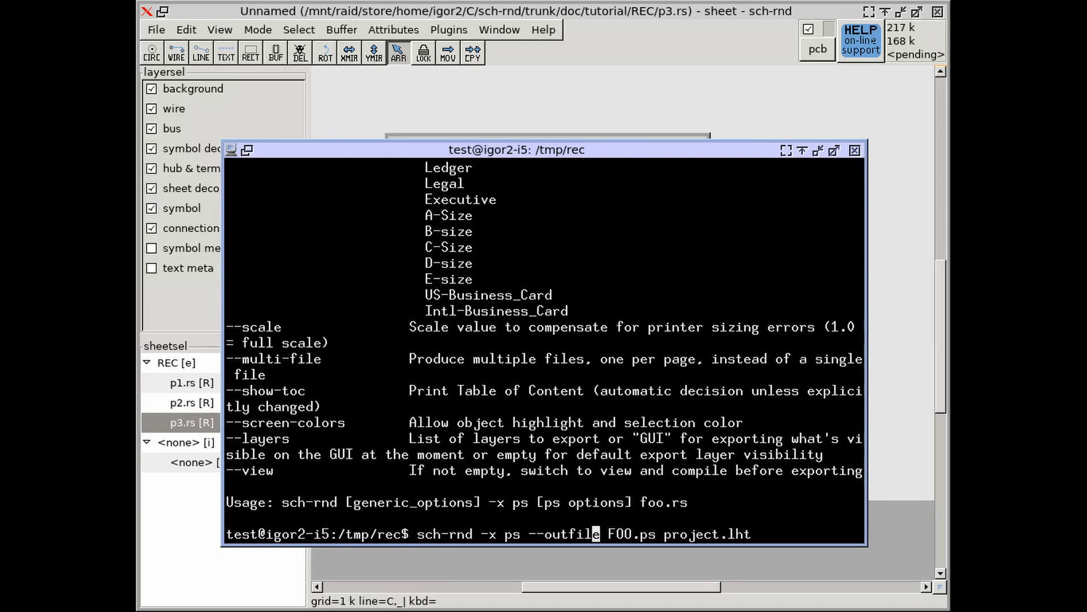
{"action": "key", "text": "BackSpace"}
{"action": "key", "text": "BackSpace"}
{"action": "key", "text": "BackSpace"}
{"action": "type", "text": "ps"}
{"action": "key", "text": "Return"}
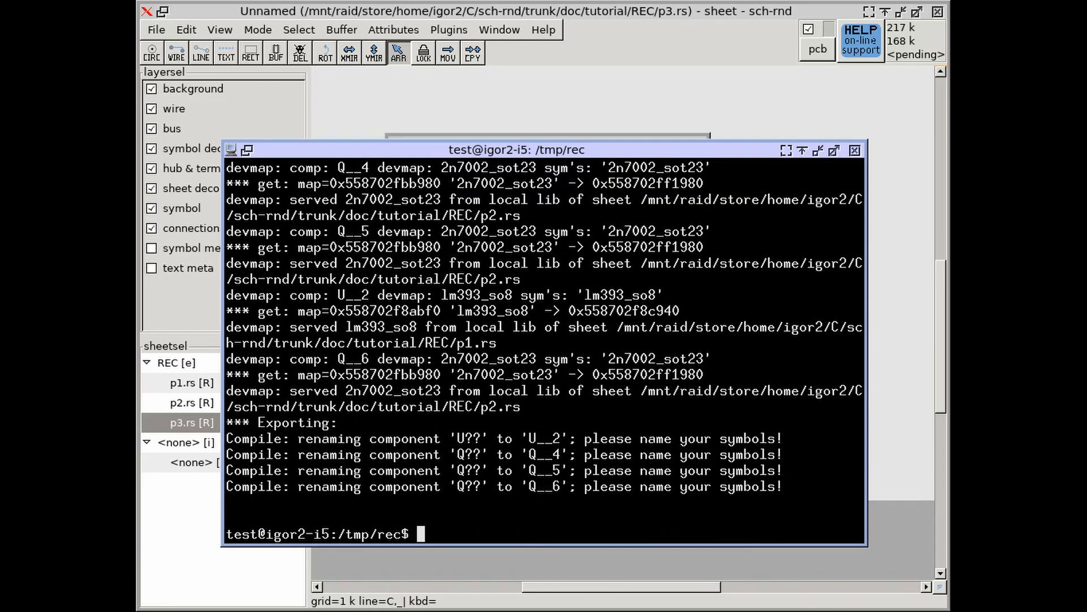
Step: List the PostScript files with ls *.ps and examine the pages of FOO.ps in evince
{"action": "type", "text": "ls *.ps"}
{"action": "key", "text": "Return"}
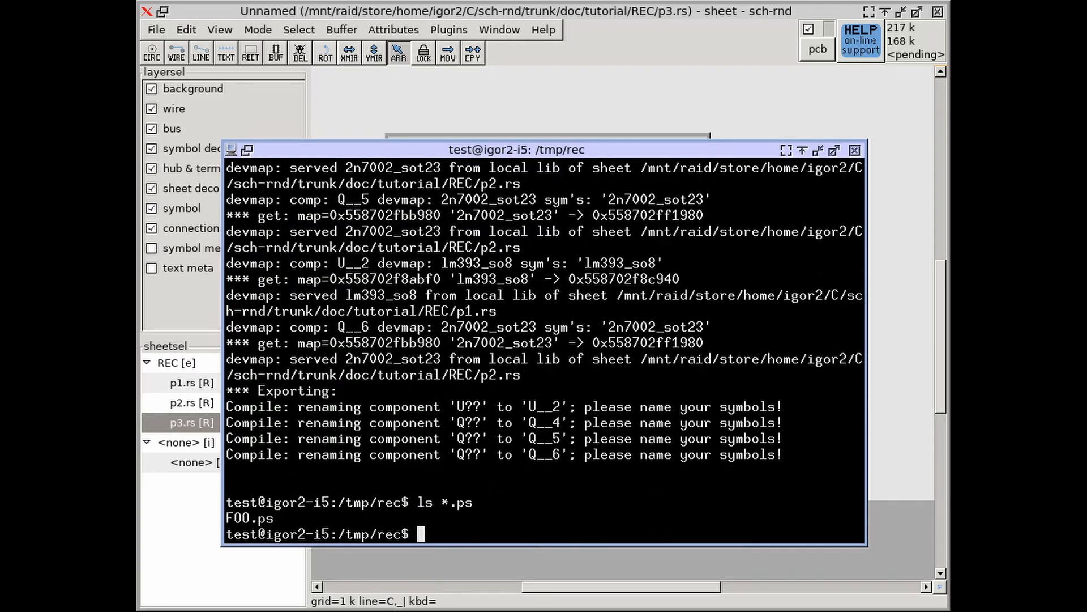
{"action": "type", "text": "evince FOO.ps"}
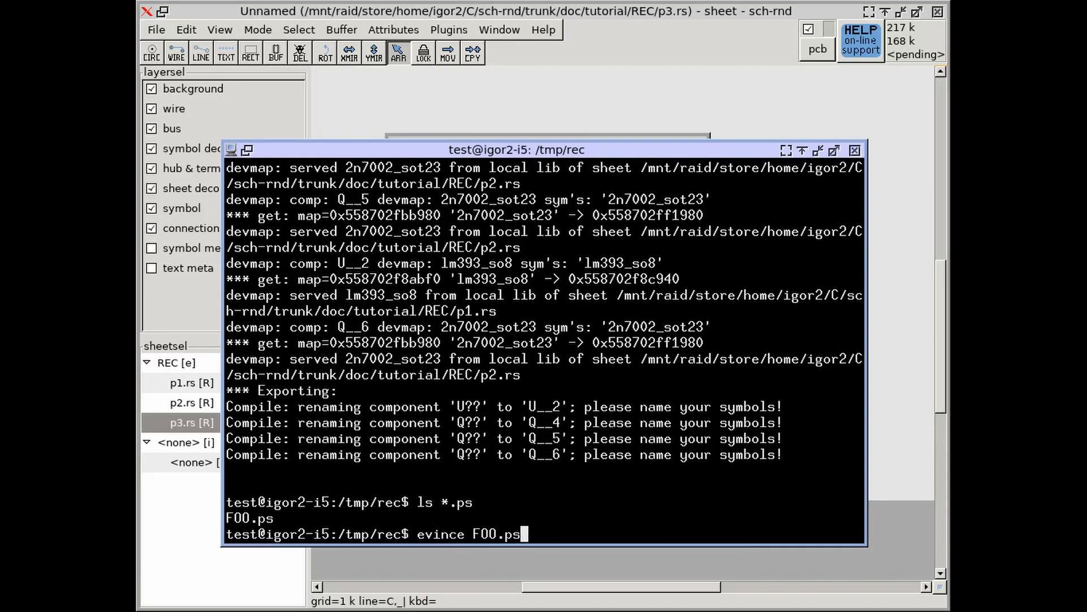
{"action": "key", "text": "Return"}
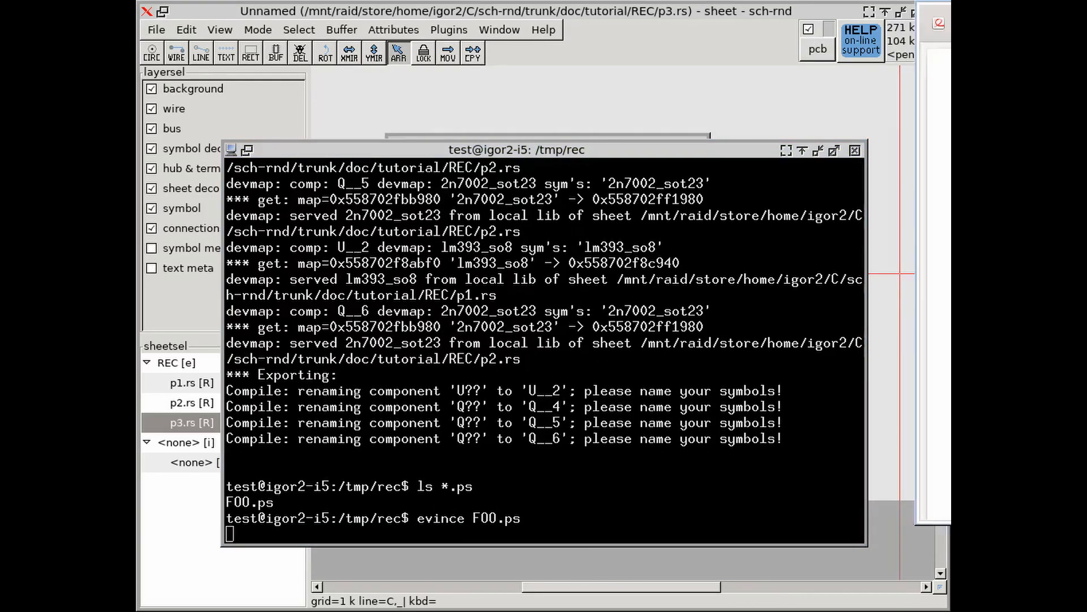
{"action": "scroll", "coordinate": [596, 134], "scroll_direction": "down", "scroll_amount": 10}
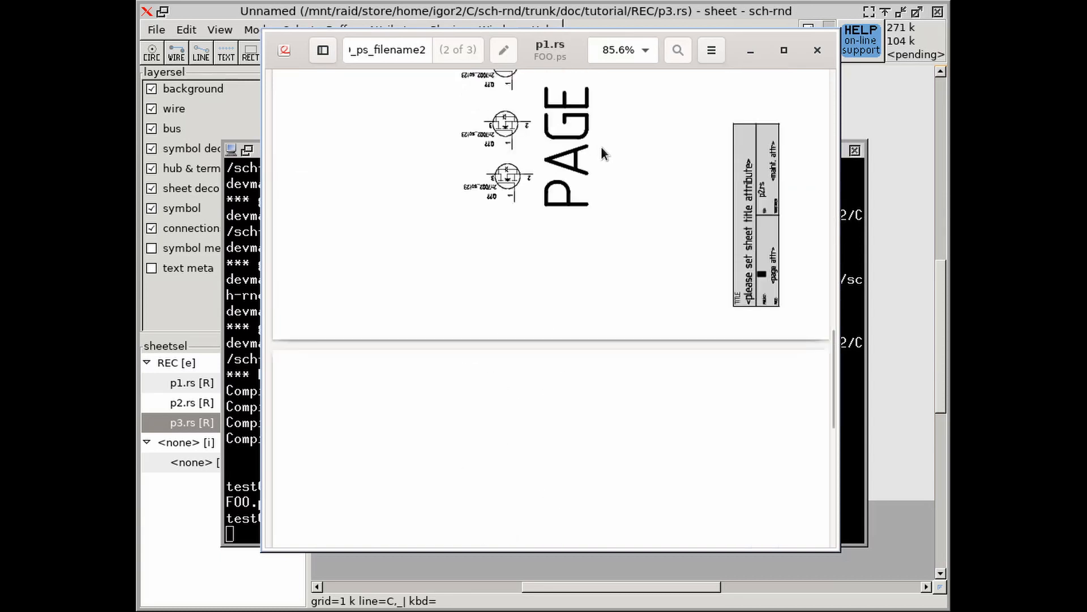
{"action": "scroll", "coordinate": [602, 153], "scroll_direction": "down", "scroll_amount": 5}
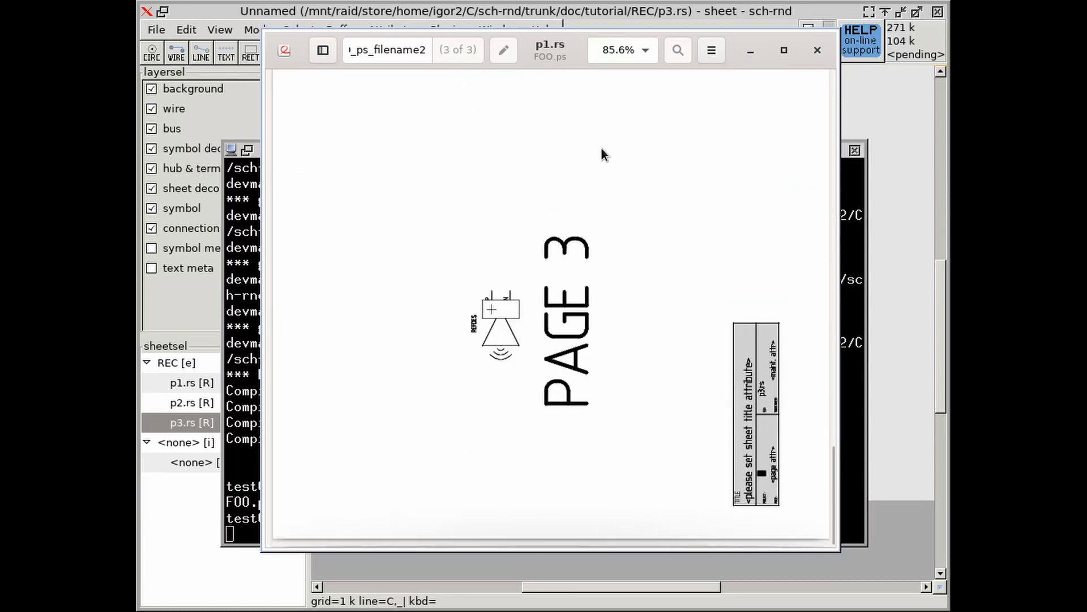
Step: Switch to sch-rnd, close the project export dialog and quit the program
{"action": "left_click", "coordinate": [832, 5]}
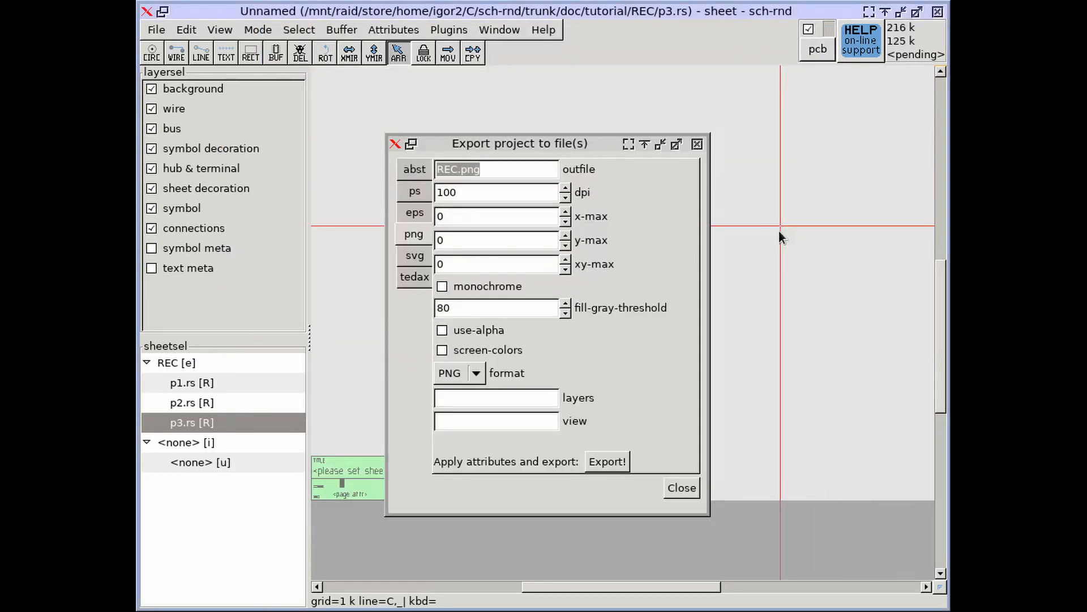
{"action": "left_click", "coordinate": [680, 487]}
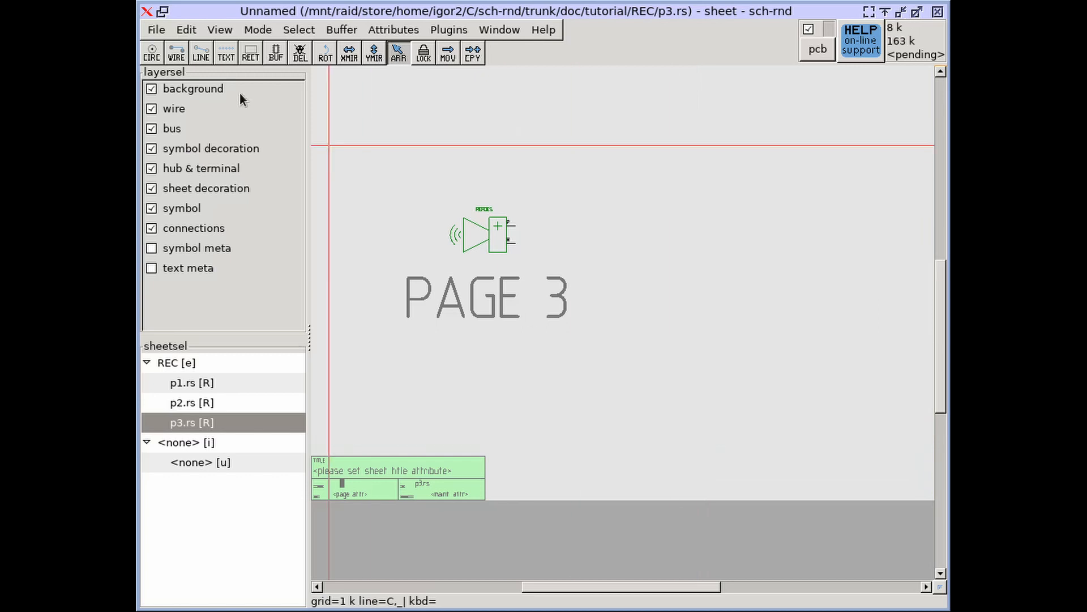
{"action": "left_click", "coordinate": [156, 29]}
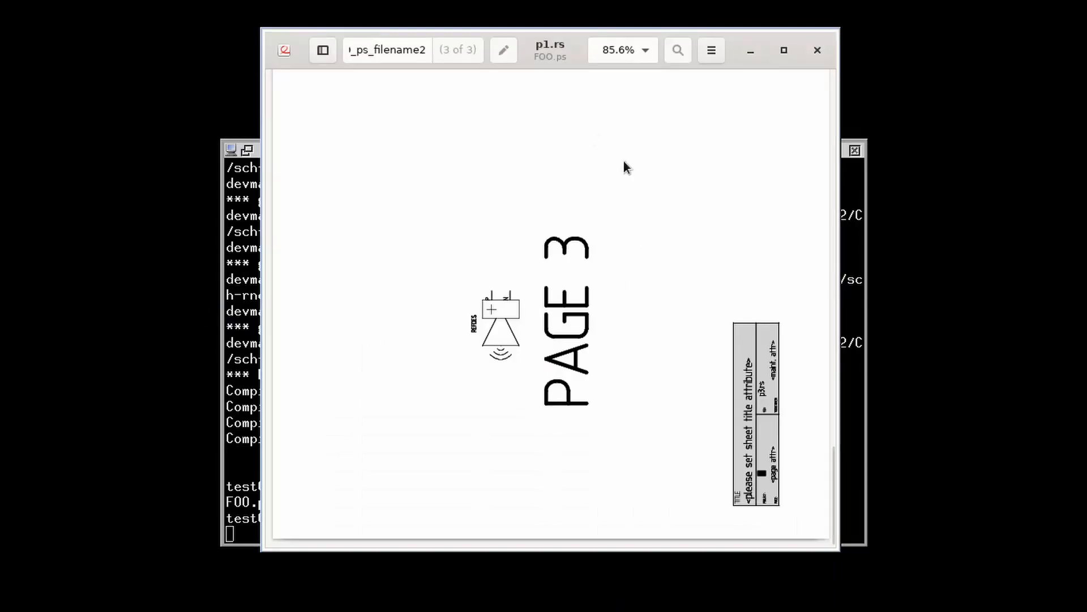
Step: Close the FOO.ps viewer and delete the file with rm FOO.ps
{"action": "left_click", "coordinate": [821, 49]}
{"action": "type", "text": "rm FOO.ps"}
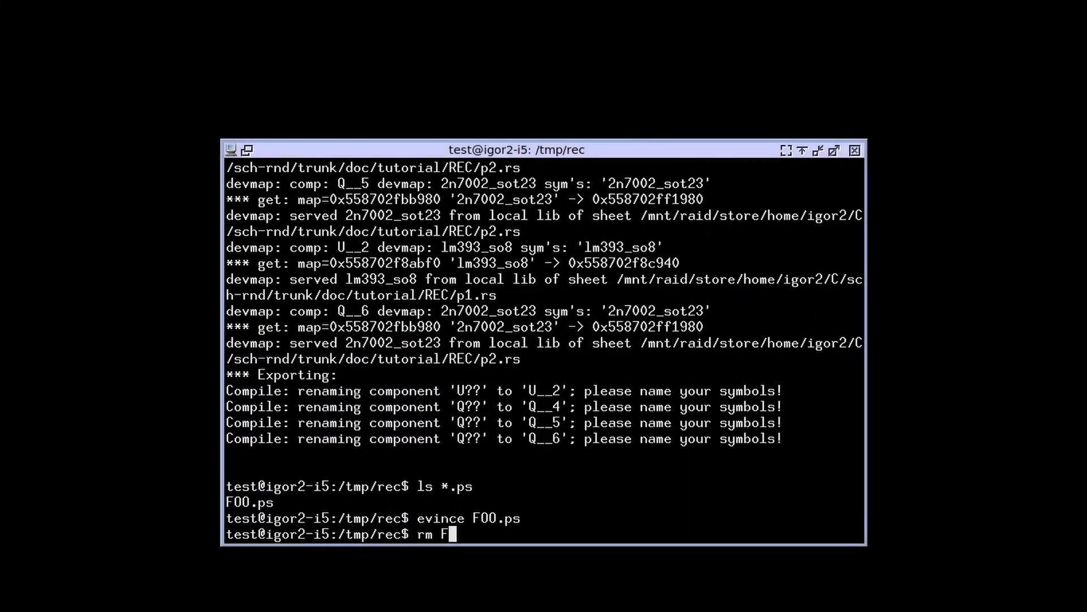
{"action": "key", "text": "Return"}
Step: Export only sheets p3.rs and p1.rs, in that order, with sch-rnd -x ps --psfile PART.ps p3.rs p1.rs
{"action": "key", "text": "Up"}
{"action": "key", "text": "Up"}
{"action": "key", "text": "Up"}
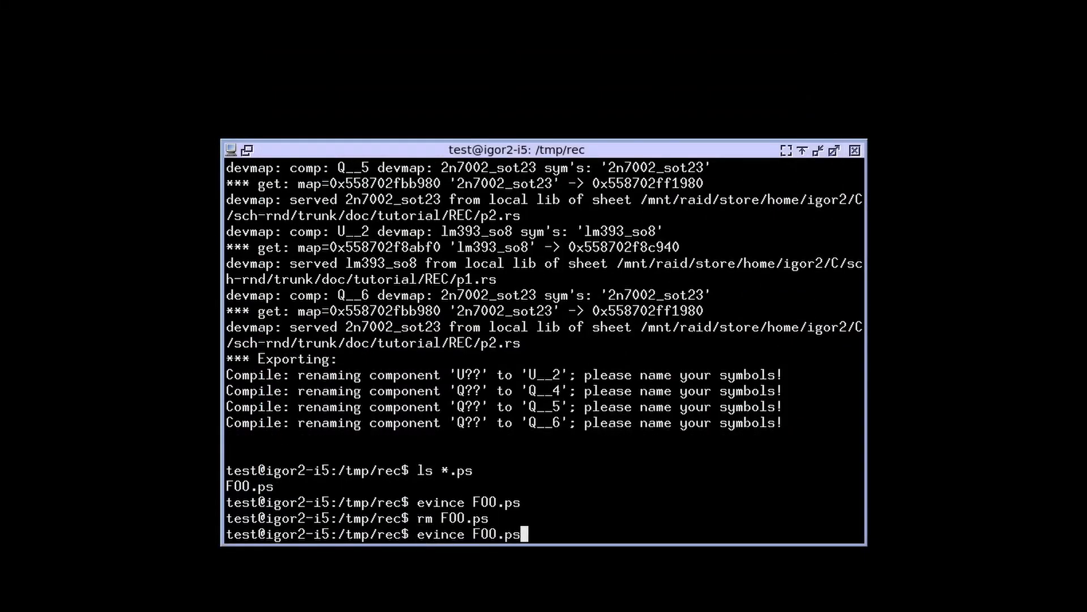
{"action": "key", "text": "Left"}
{"action": "key", "text": "Right"}
{"action": "key", "text": "BackSpace"}
{"action": "key", "text": "BackSpace"}
{"action": "key", "text": "BackSpace"}
{"action": "key", "text": "BackSpace"}
{"action": "key", "text": "BackSpace"}
{"action": "key", "text": "BackSpace"}
{"action": "key", "text": "BackSpace"}
{"action": "key", "text": "BackSpace"}
{"action": "key", "text": "BackSpace"}
{"action": "key", "text": "BackSpace"}
{"action": "key", "text": "BackSpace"}
{"action": "key", "text": "BackSpace"}
{"action": "key", "text": "BackSpace"}
{"action": "key", "text": "BackSpace"}
{"action": "key", "text": "BackSpace"}
{"action": "key", "text": "BackSpace"}
{"action": "key", "text": "BackSpace"}
{"action": "key", "text": "BackSpace"}
{"action": "type", "text": "p1."}
{"action": "type", "text": "p"}
{"action": "key", "text": "BackSpace"}
{"action": "key", "text": "BackSpace"}
{"action": "key", "text": "BackSpace"}
{"action": "type", "text": "3.p"}
{"action": "key", "text": "BackSpace"}
{"action": "type", "text": "rs p1.rs"}
{"action": "key", "text": "Left"}
{"action": "key", "text": "Left"}
{"action": "key", "text": "Left"}
{"action": "key", "text": "Left"}
{"action": "key", "text": "Left"}
{"action": "key", "text": "Left"}
{"action": "key", "text": "Left"}
{"action": "key", "text": "Left"}
{"action": "key", "text": "Left"}
{"action": "key", "text": "Left"}
{"action": "key", "text": "Left"}
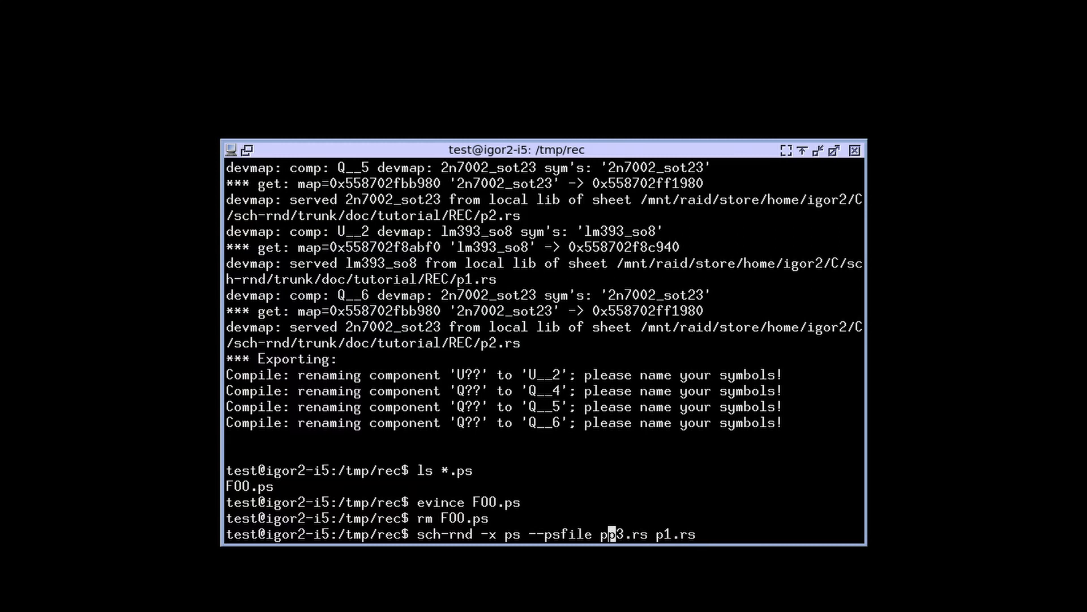
{"action": "type", "text": "PART.ps"}
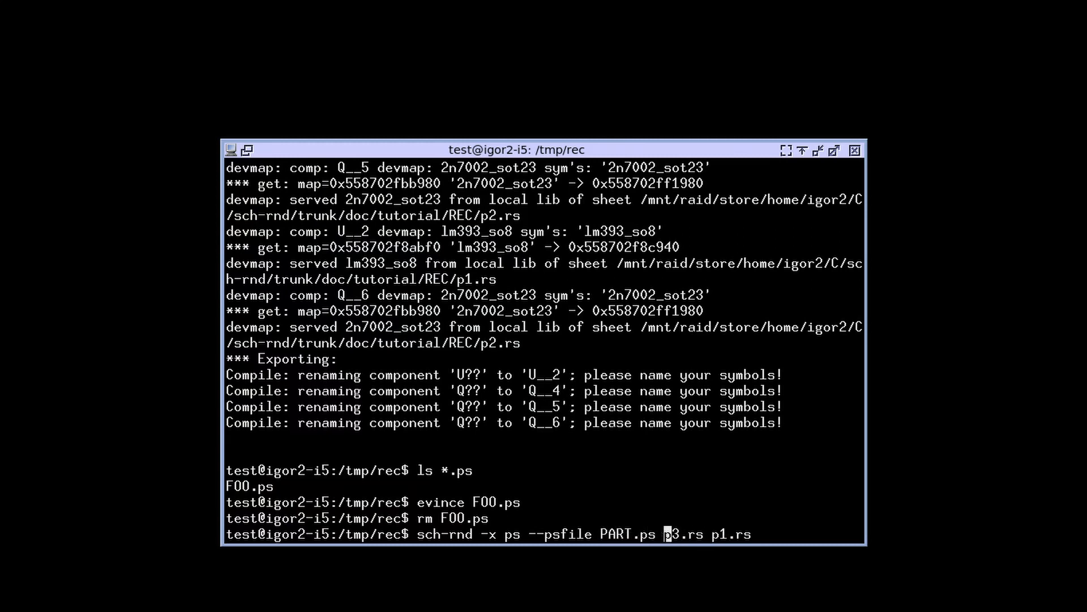
{"action": "key", "text": "Return"}
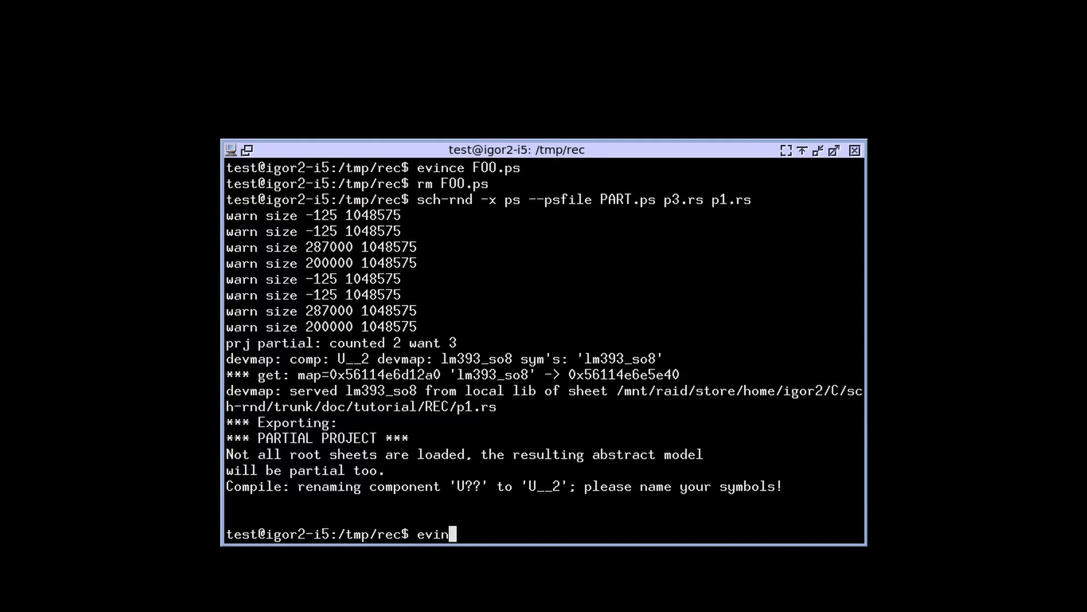
Step: Open PART.ps in evince and examine the order and content of its pages
{"action": "type", "text": "T.ps"}
{"action": "key", "text": "Return"}
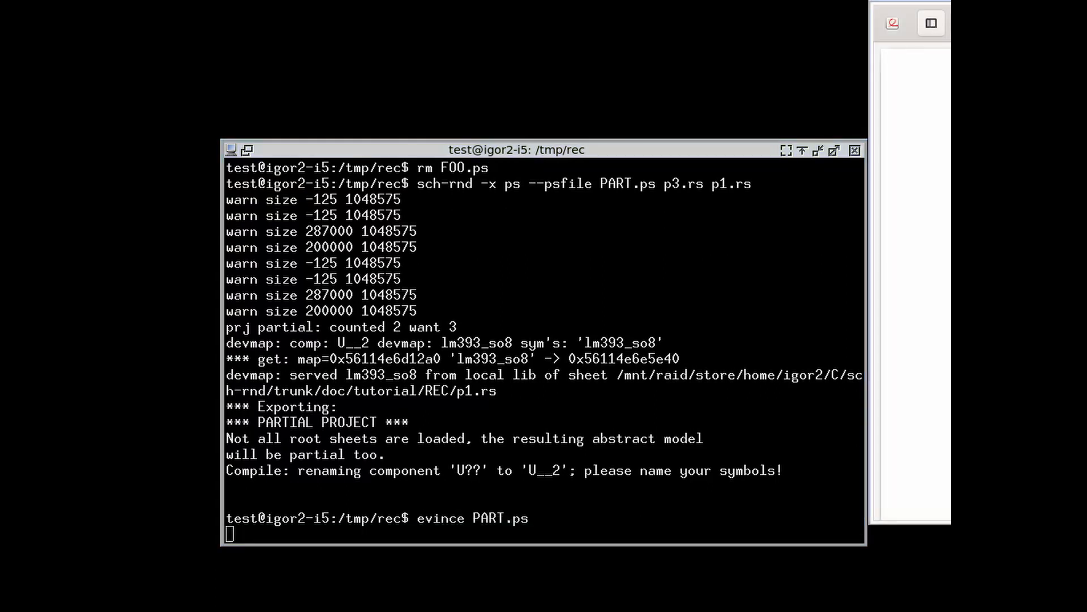
{"action": "left_click_drag", "start_coordinate": [813, 136], "coordinate": [399, 139], "text": "alt"}
{"action": "scroll", "coordinate": [477, 206], "scroll_direction": "down", "scroll_amount": 10}
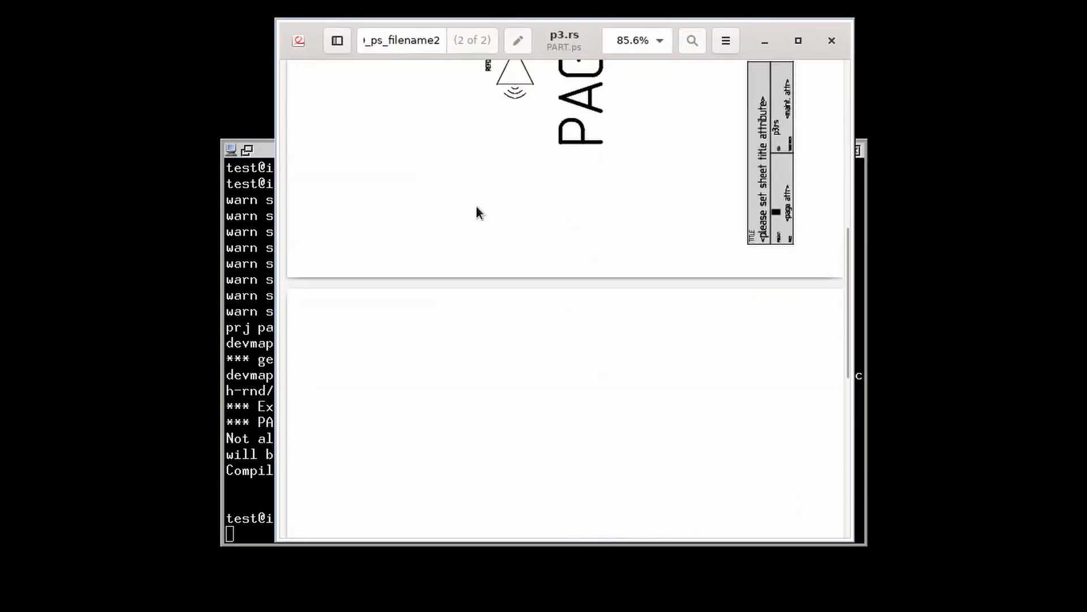
{"action": "scroll", "coordinate": [476, 206], "scroll_direction": "down", "scroll_amount": 5}
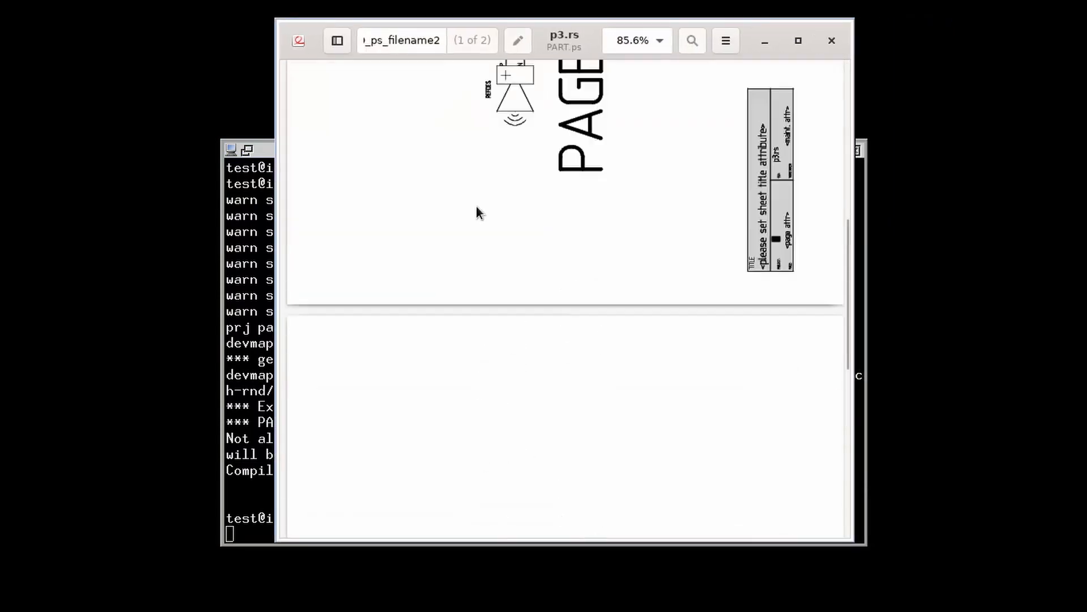